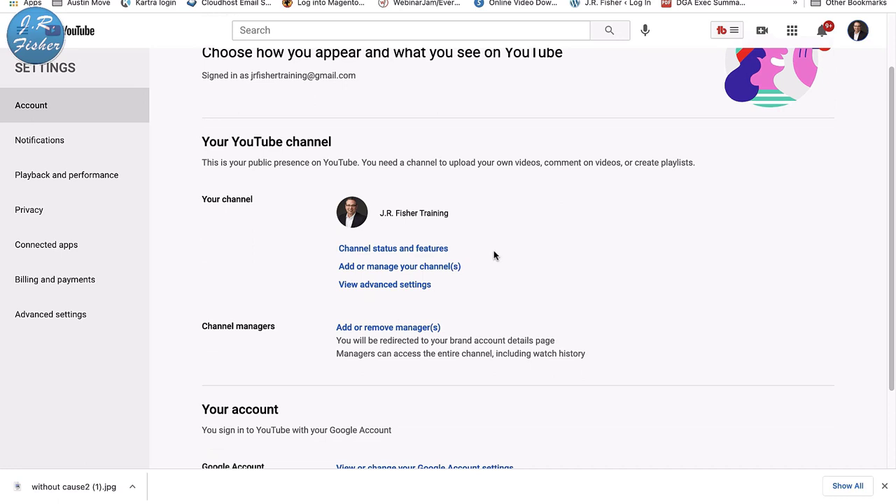
- From YouTube Account settings, go to 'Add or manage your channel(s)' to list the account's channels
click(422, 266)
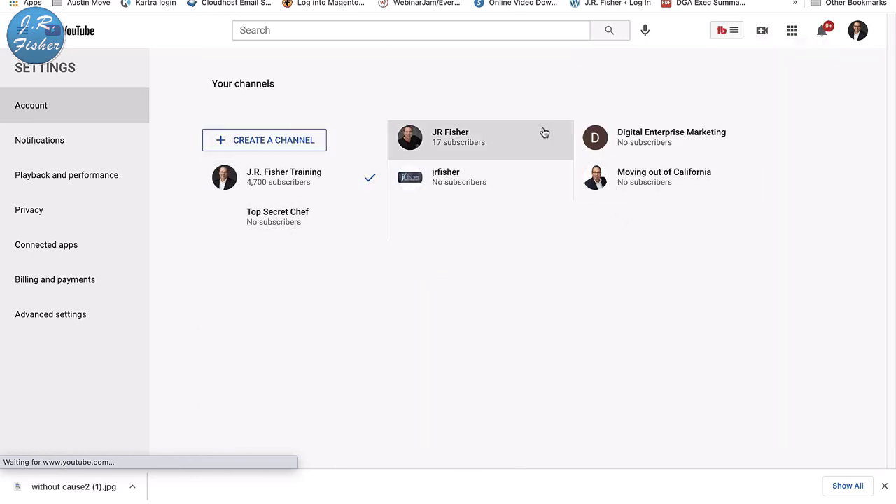
- Create a new channel as a Brand Account named 'Testchannel'
click(273, 142)
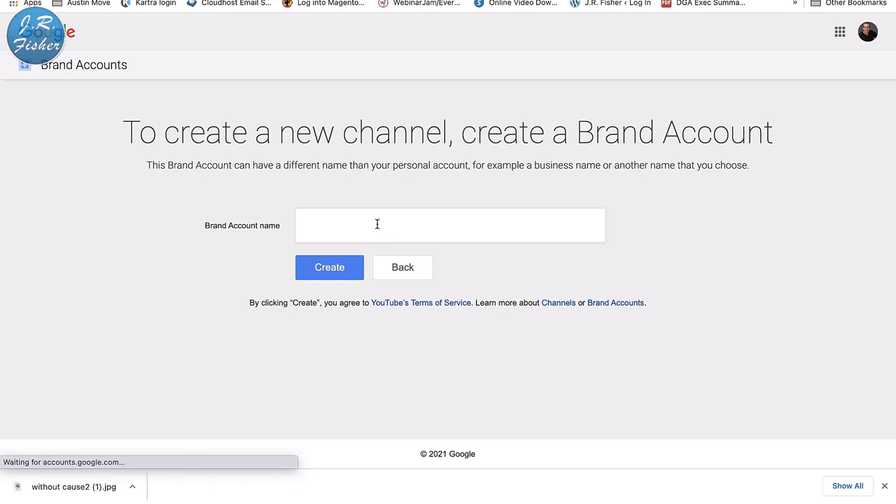
click(376, 224)
text(Testchannel)
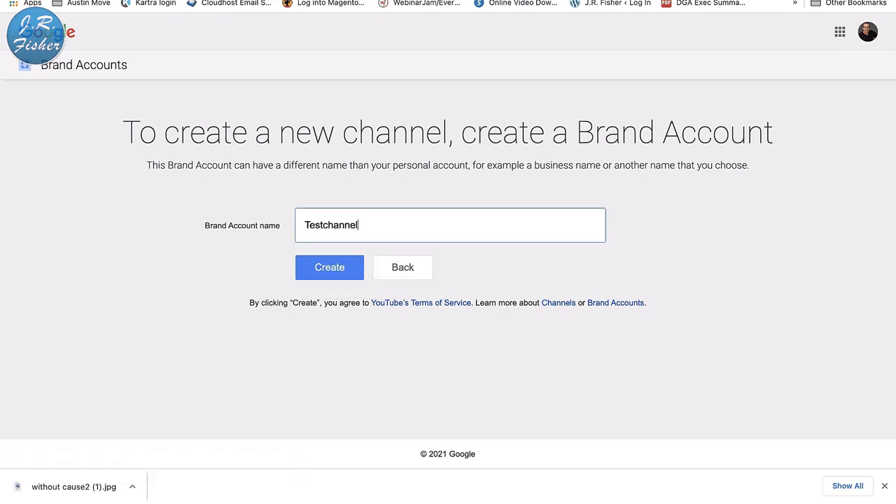
click(334, 272)
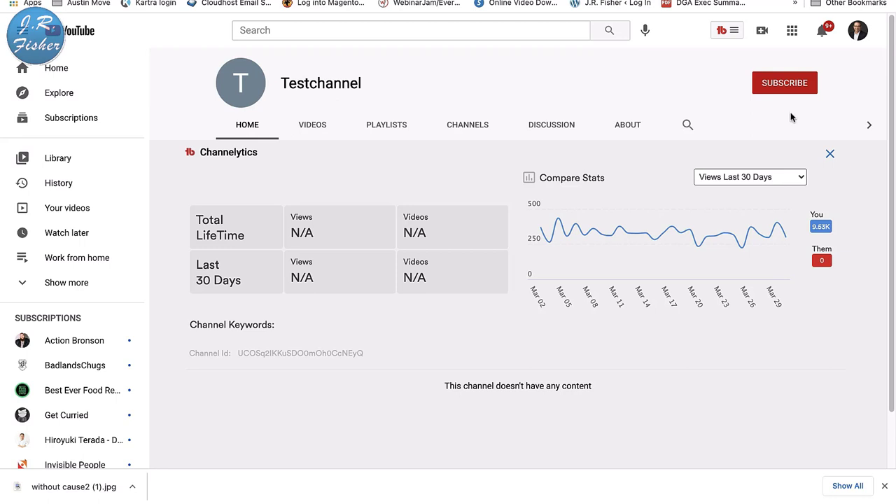
- Switch the signed-in YouTube account to Testchannel from the avatar menu
click(869, 128)
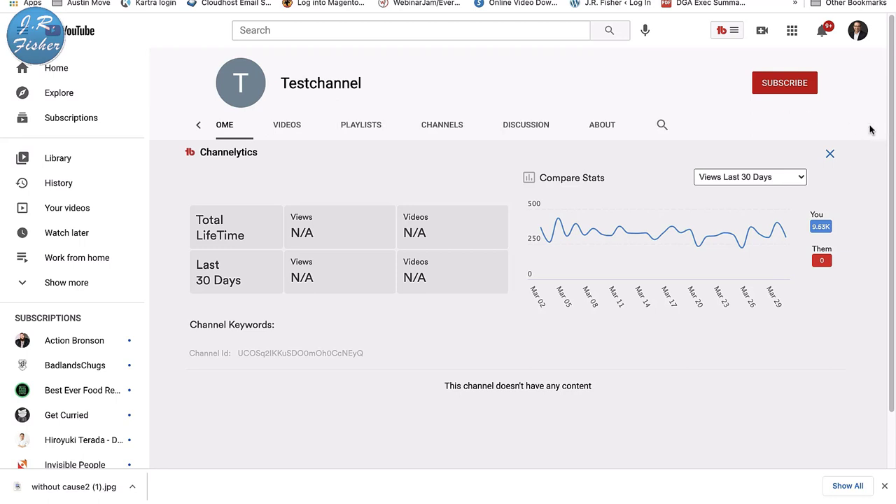
click(857, 30)
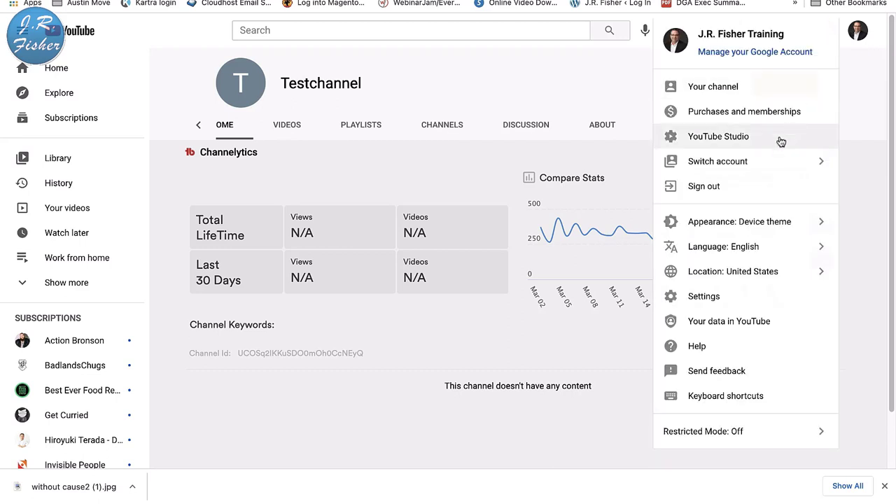
click(755, 165)
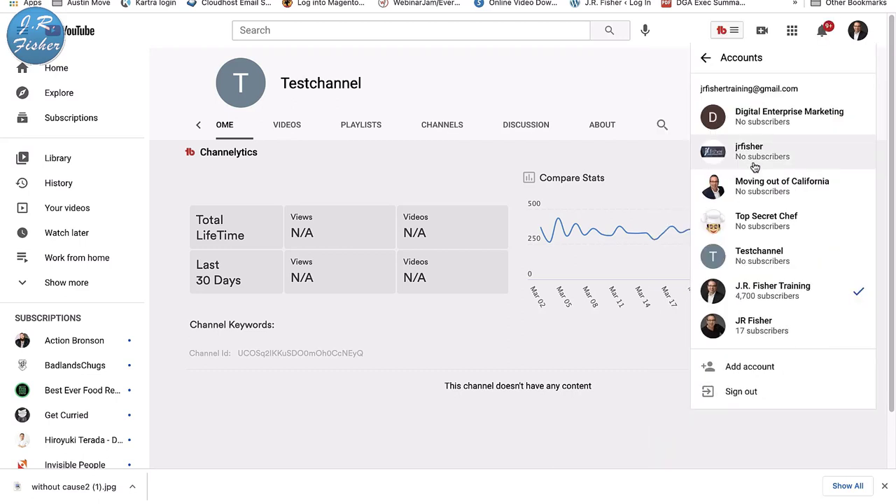
click(764, 254)
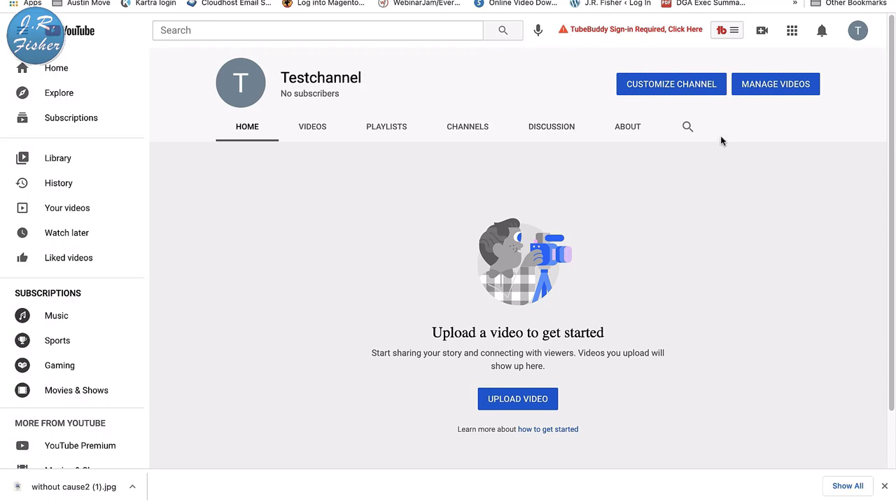
- Start customizing Testchannel, dismiss the Studio welcome and content tip, and go to Branding
click(671, 88)
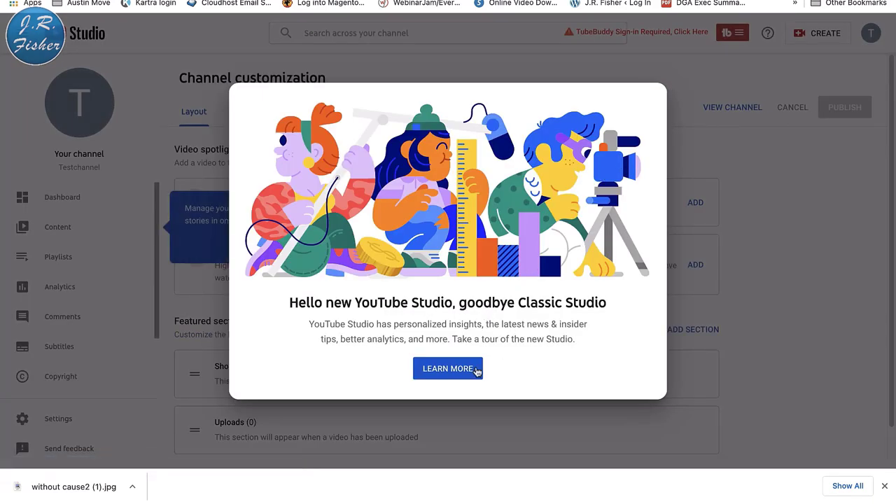
click(761, 275)
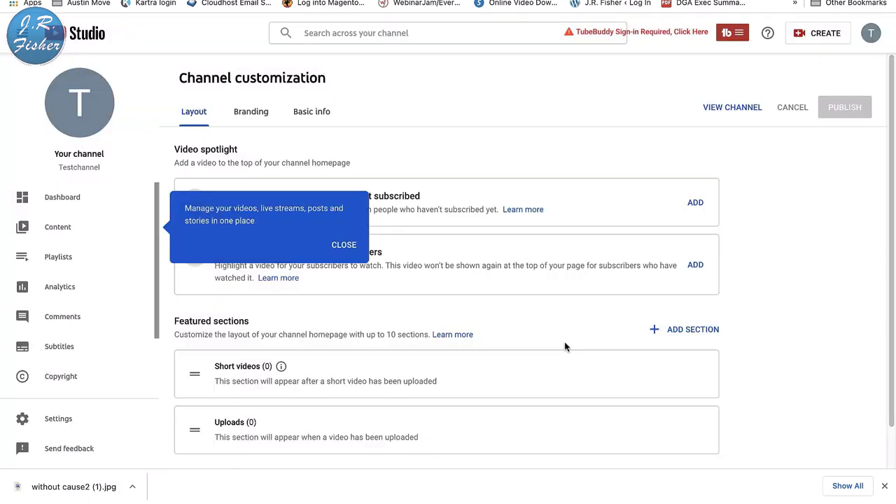
scroll(545, 157, down, 1)
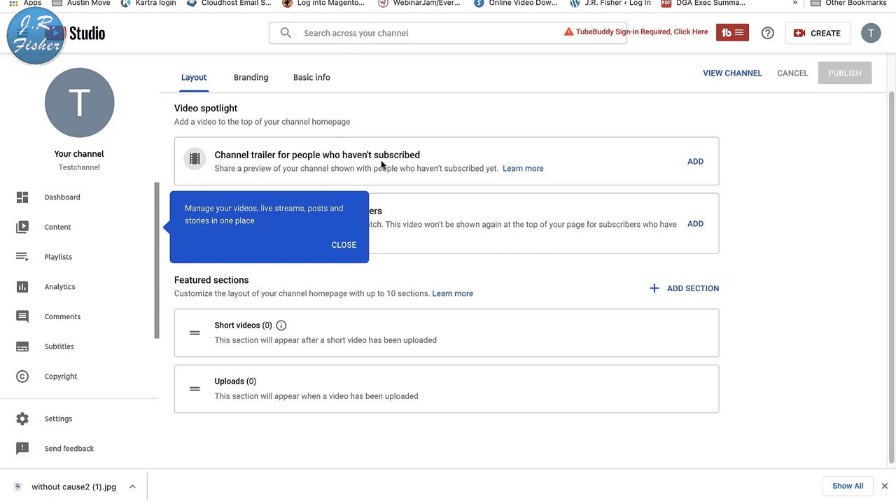
click(347, 244)
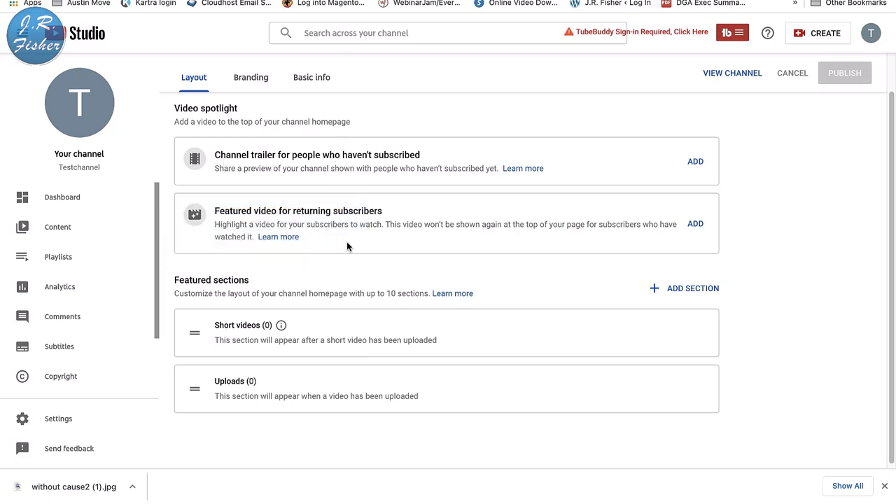
scroll(350, 225, up, 1)
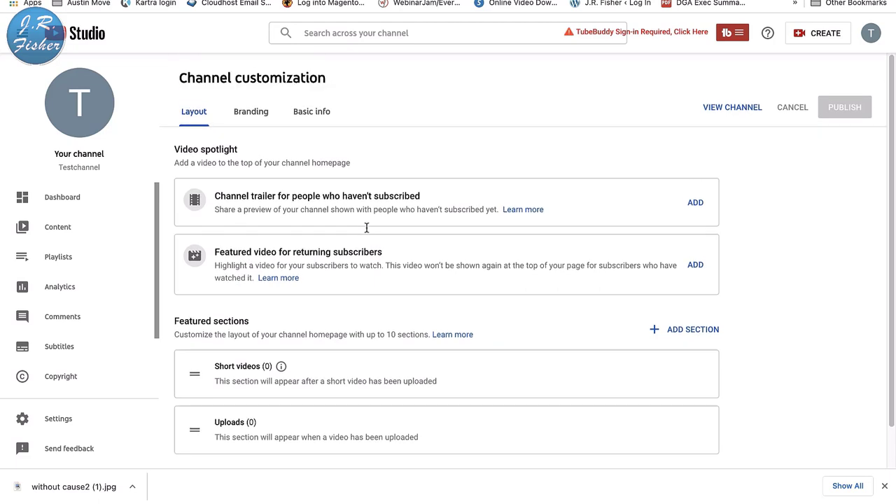
scroll(366, 227, down, 1)
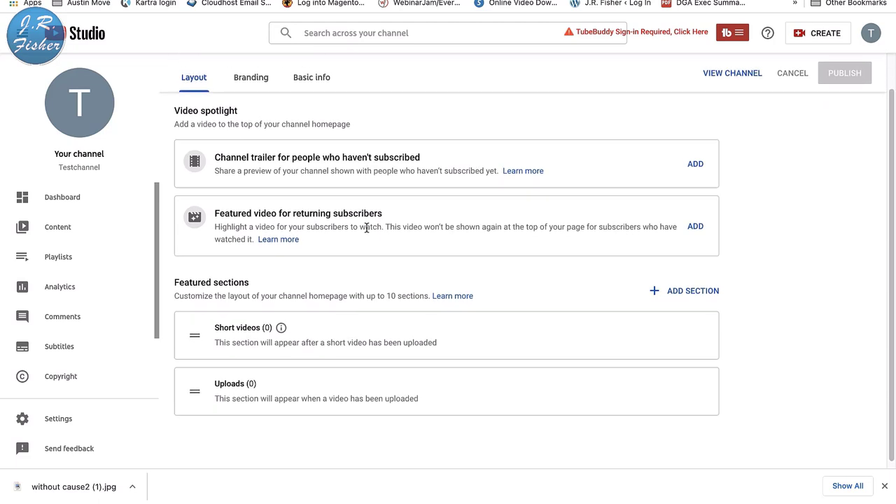
scroll(366, 313, up, 1)
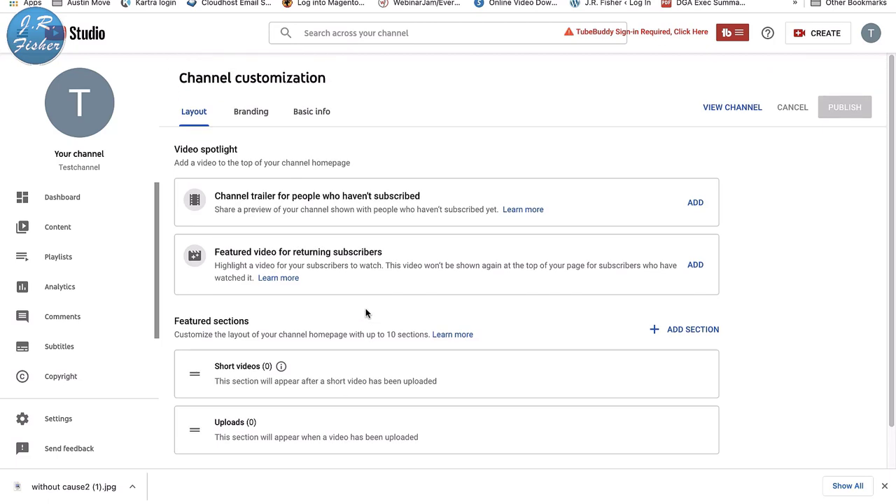
click(261, 116)
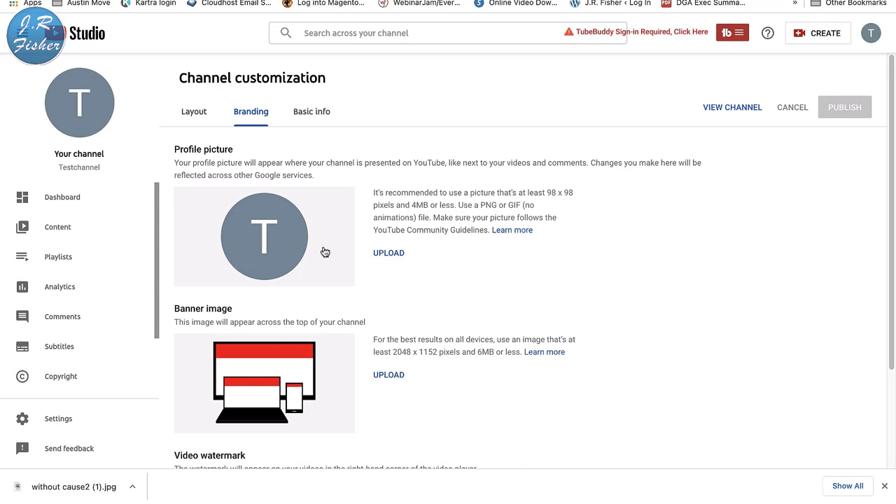
- Upload Banner 3.png as the profile picture, cropped to frame the man's face
click(397, 258)
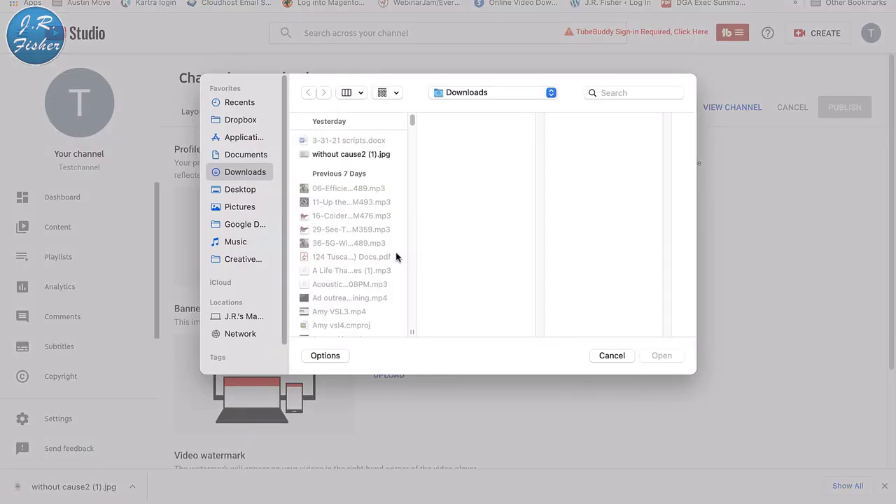
scroll(396, 258, down, 3)
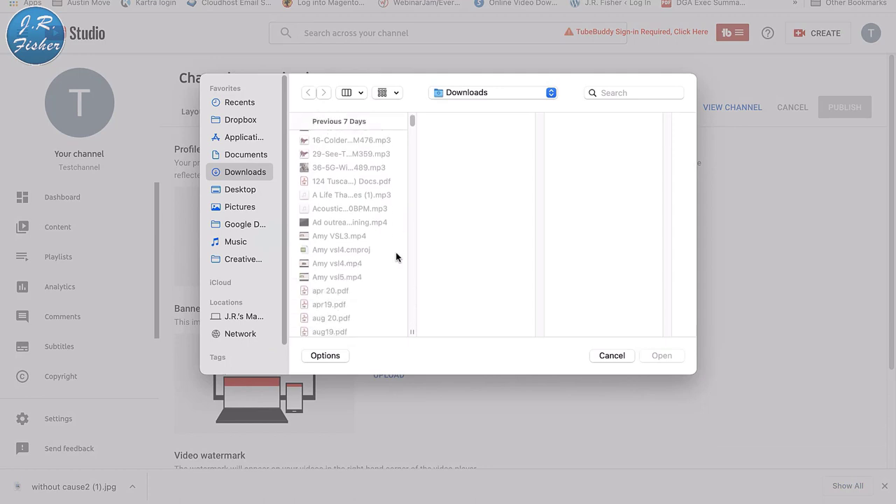
scroll(396, 258, down, 10)
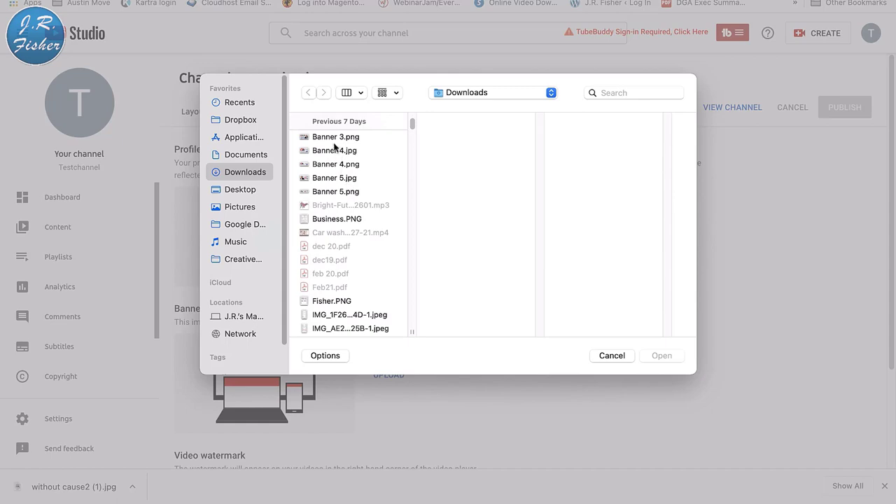
click(334, 138)
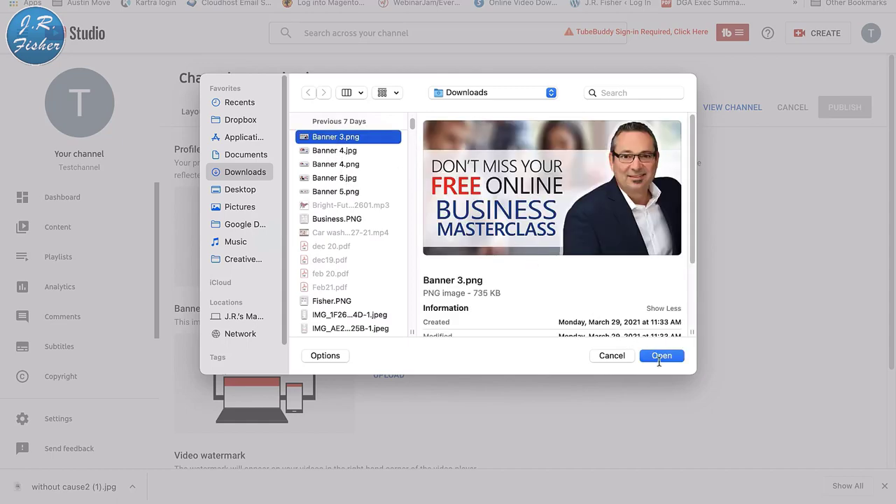
click(659, 359)
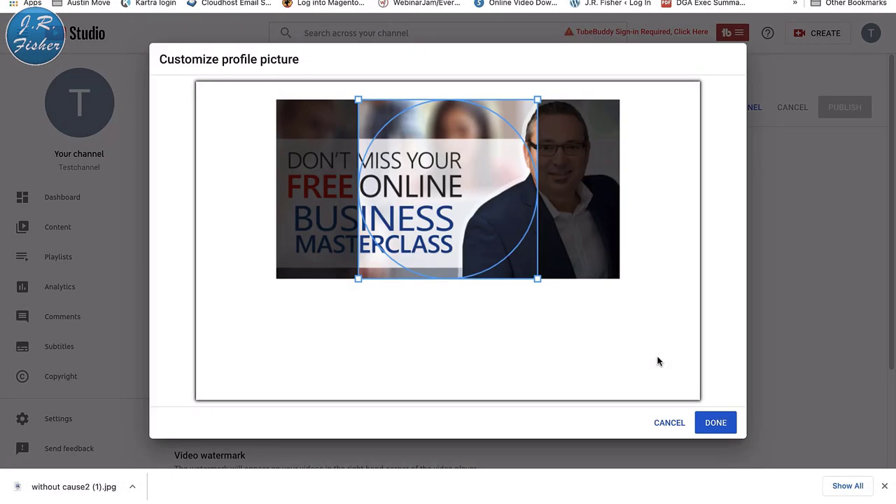
drag(475, 216, 560, 213)
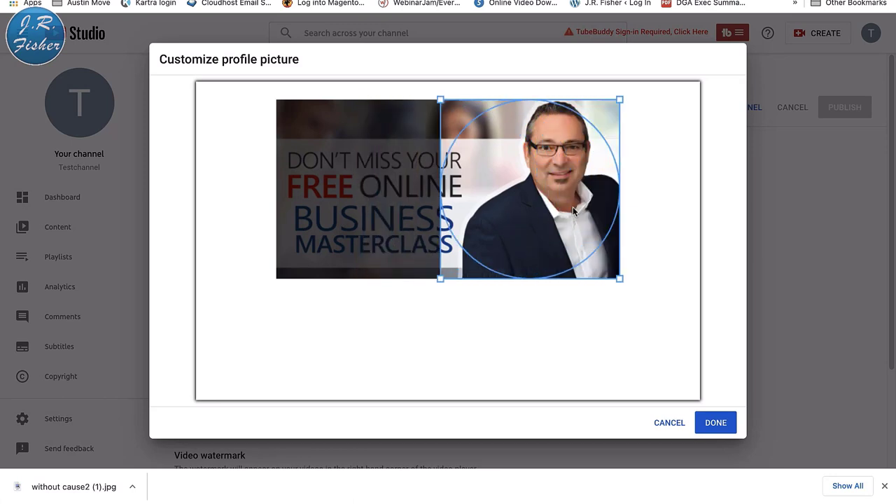
click(713, 423)
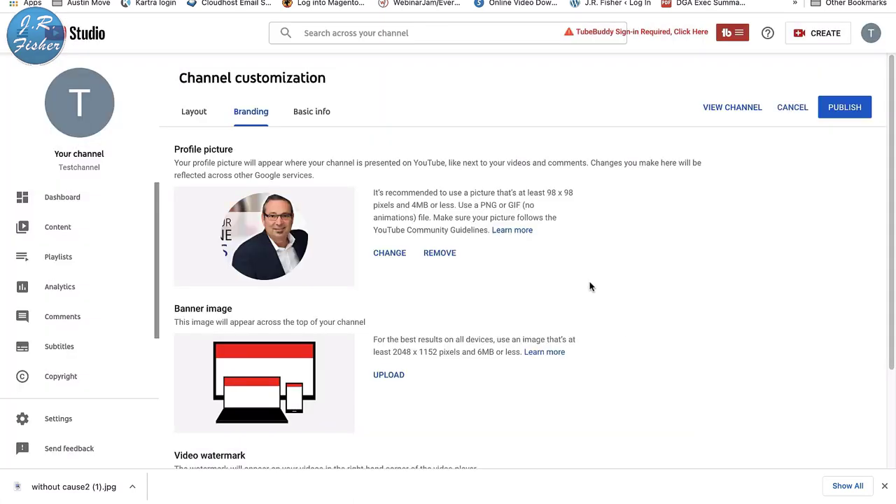
- Upload Banner 4.png as the banner image, cropped to the artwork's left side
scroll(590, 286, down, 1)
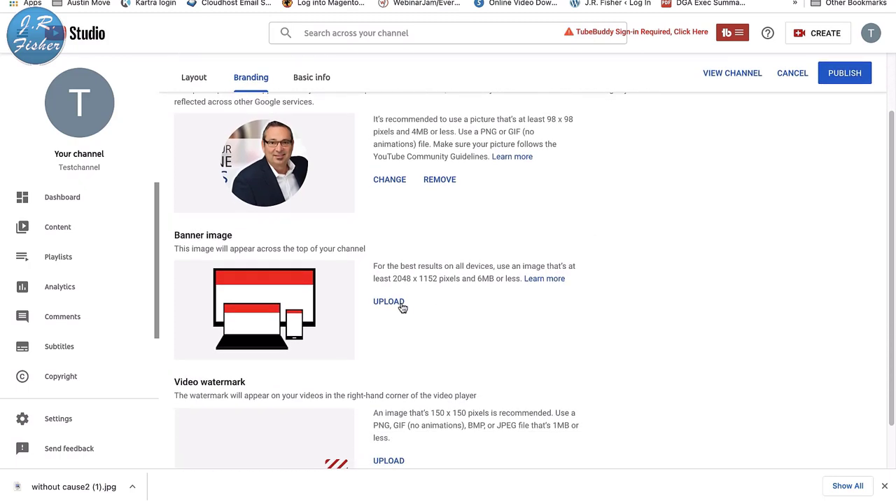
click(402, 305)
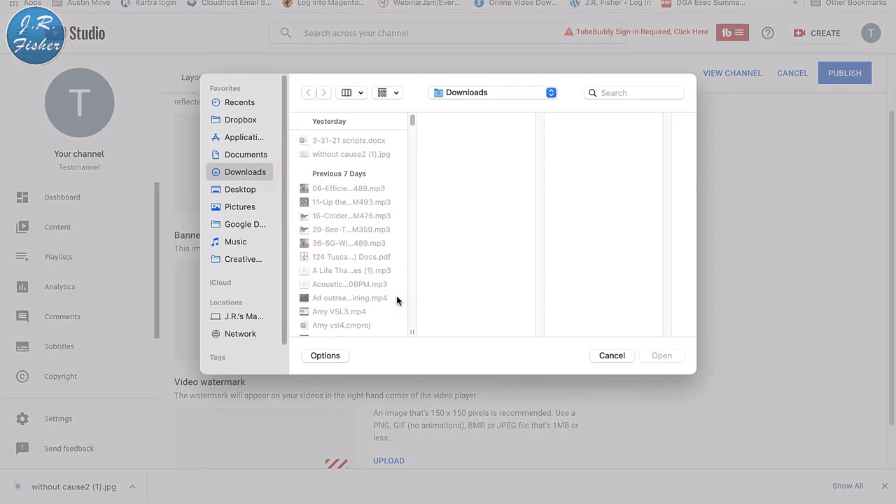
scroll(368, 256, down, 10)
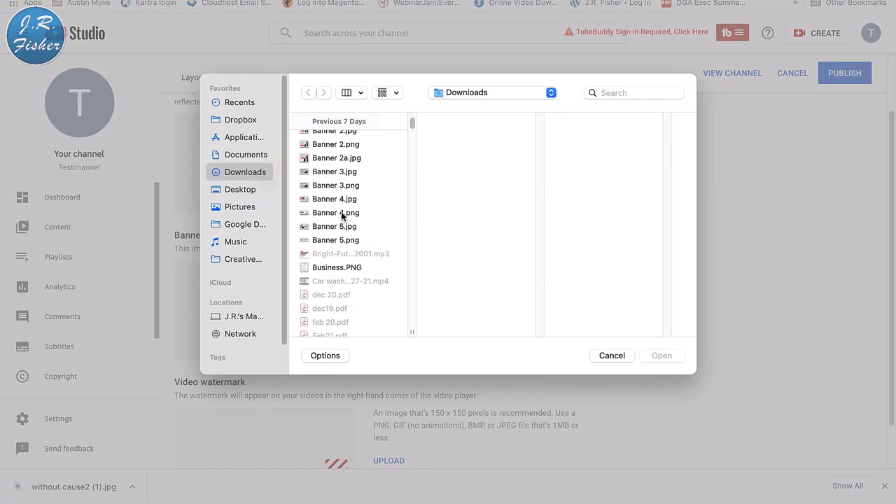
click(342, 213)
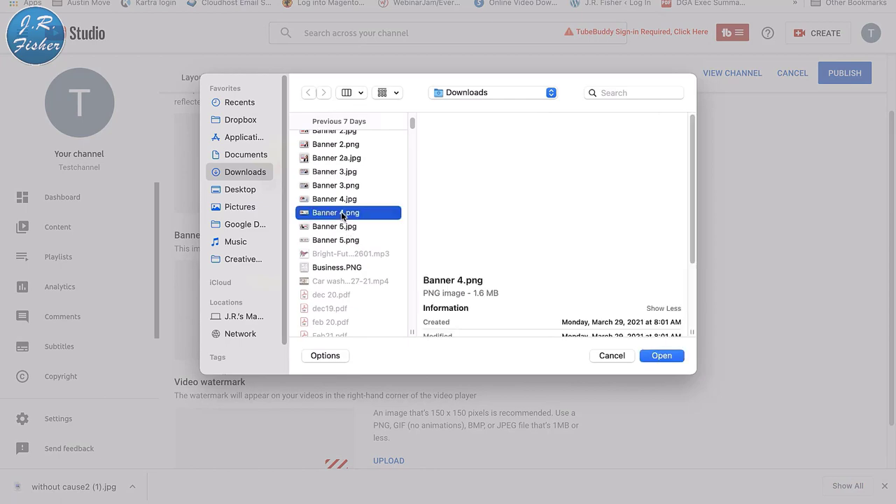
click(661, 357)
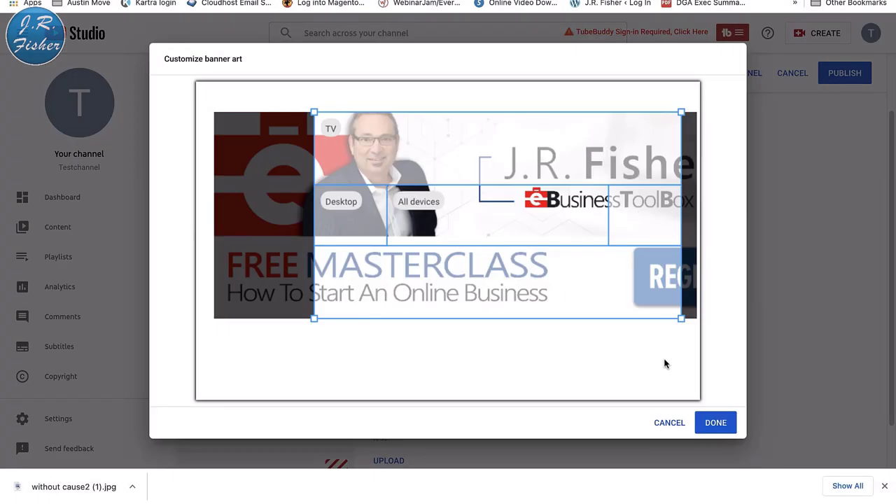
drag(589, 267, 489, 261)
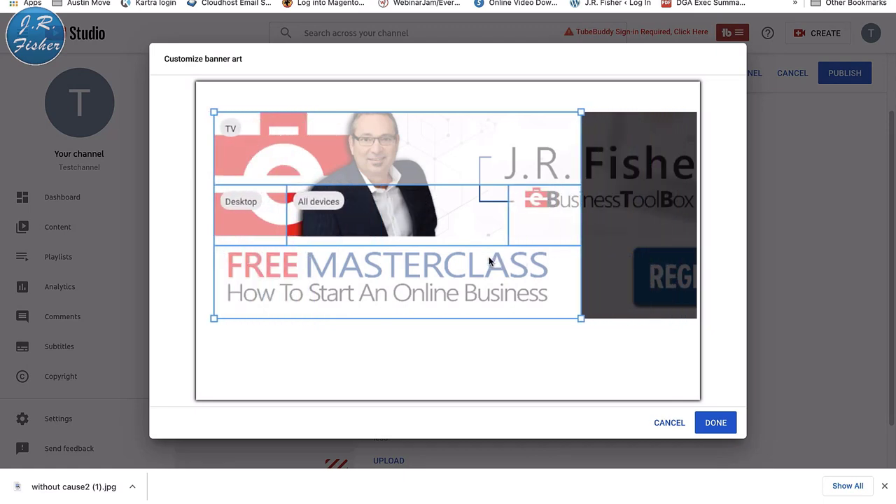
click(715, 422)
- Try adding a video watermark image under Branding
scroll(717, 420, down, 2)
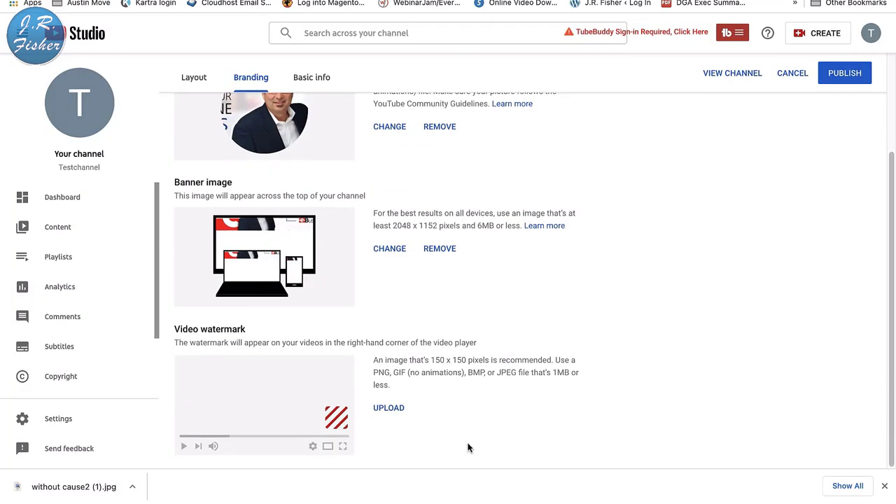
click(392, 411)
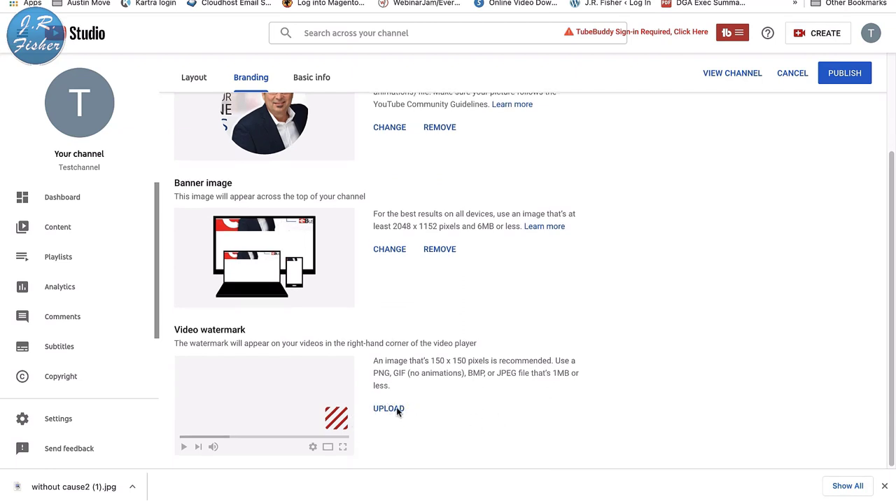
scroll(563, 397, up, 2)
scroll(564, 397, up, 2)
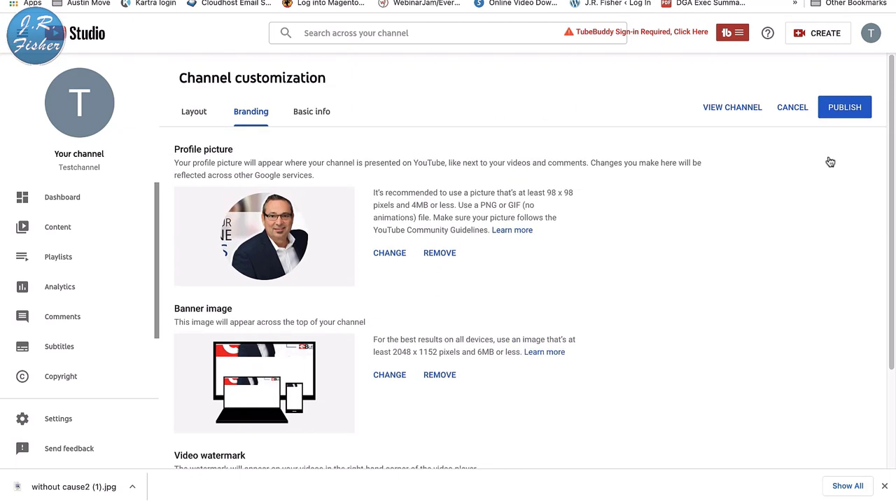
- Publish the new profile picture and banner for Testchannel
click(847, 107)
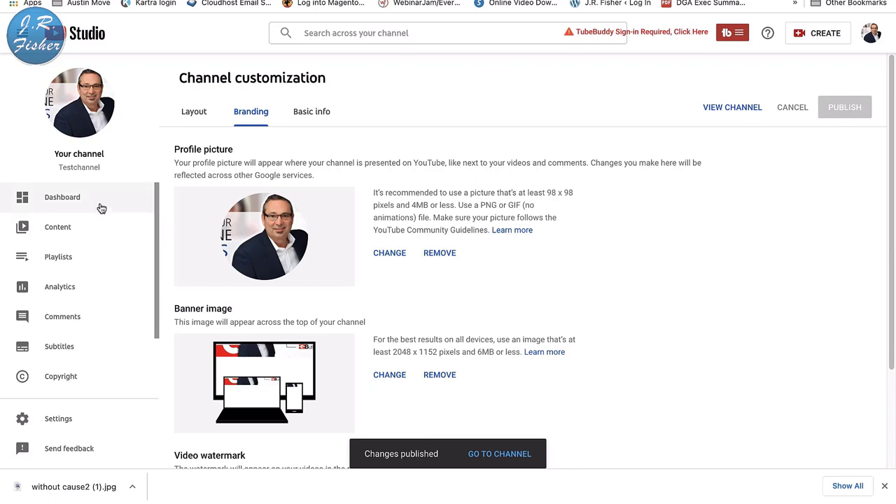
scroll(94, 315, down, 2)
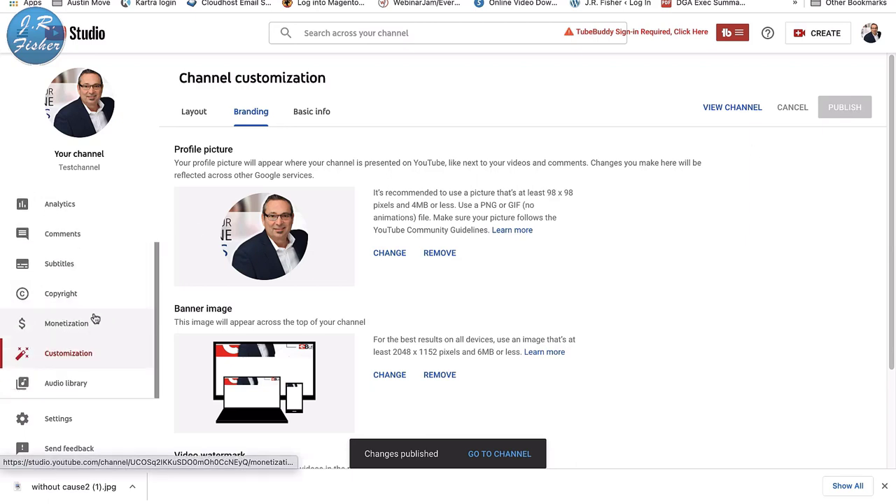
- Browse Testchannel's Dashboard, Content and Playlists pages, then the Channel analytics overview
scroll(91, 316, up, 2)
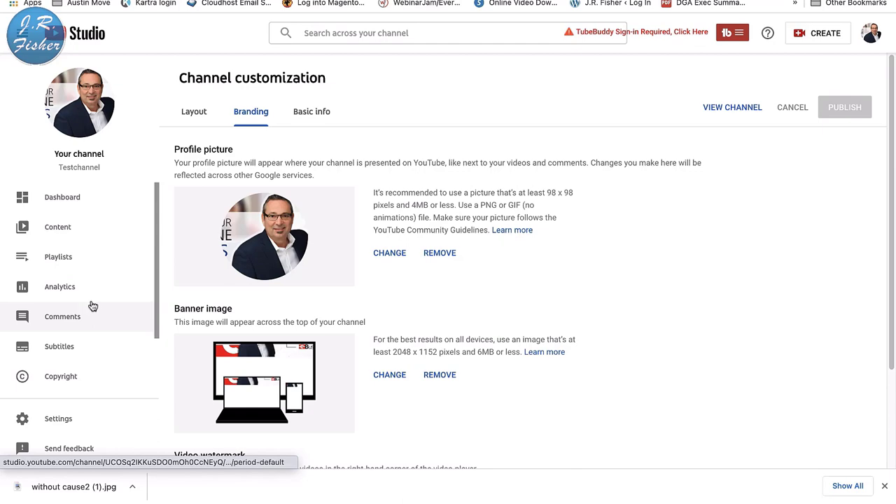
click(61, 203)
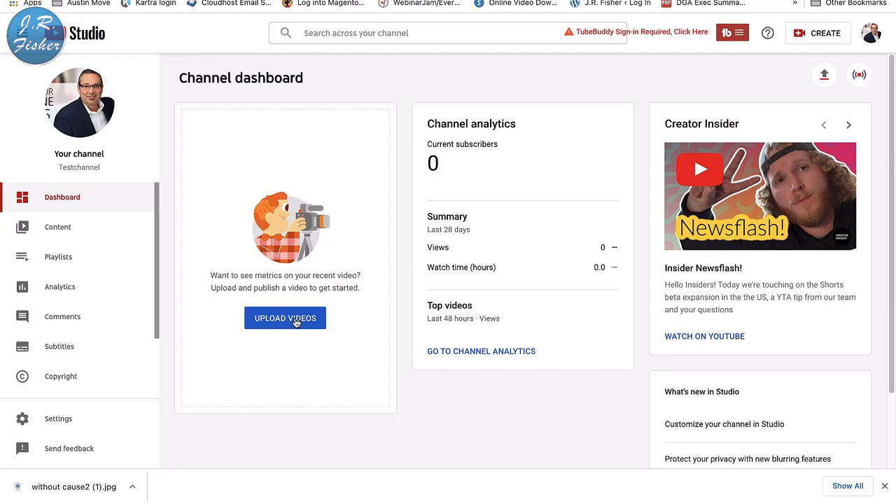
click(60, 230)
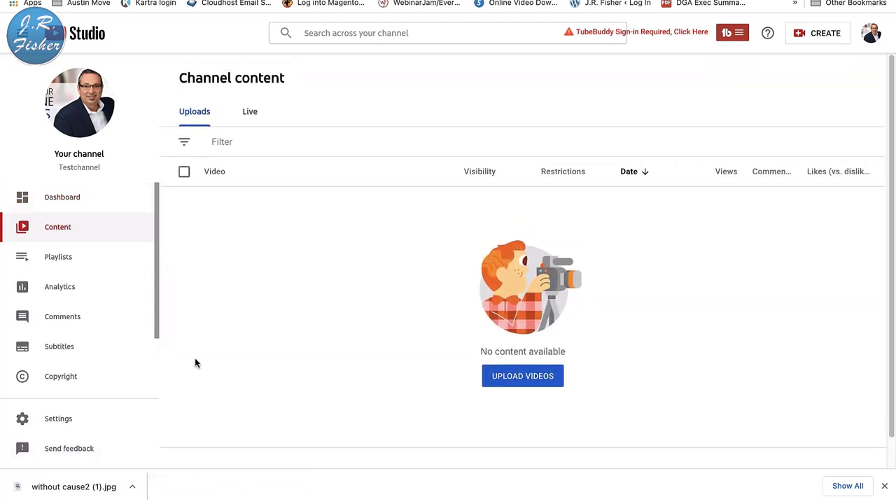
click(66, 264)
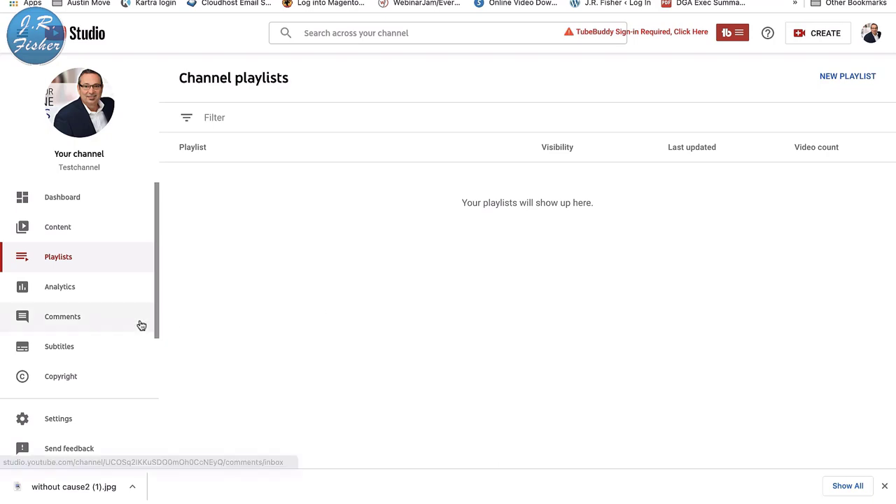
click(76, 289)
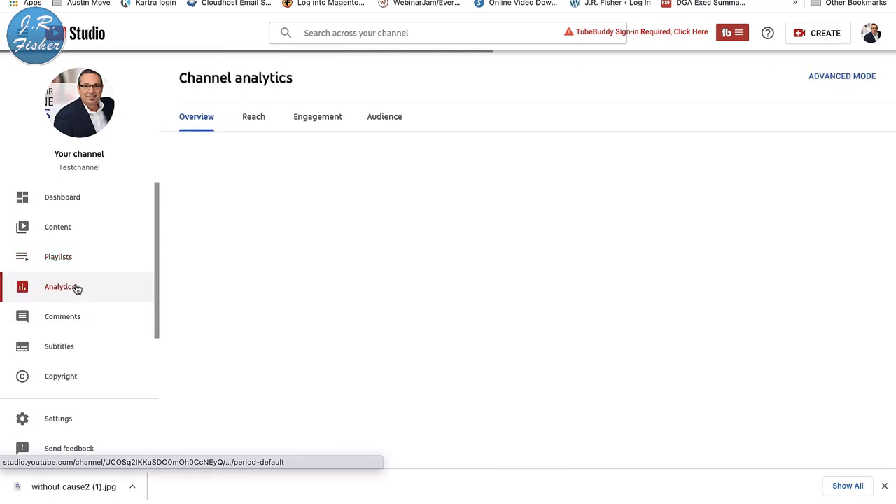
- Review the analytics overview, then view Channel comments with the I haven't responded filter removed
scroll(414, 315, down, 1)
scroll(414, 314, up, 1)
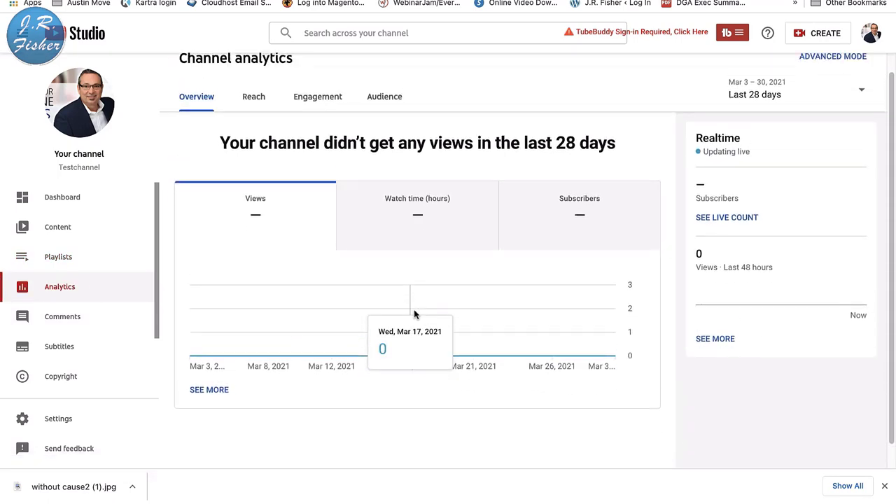
click(75, 319)
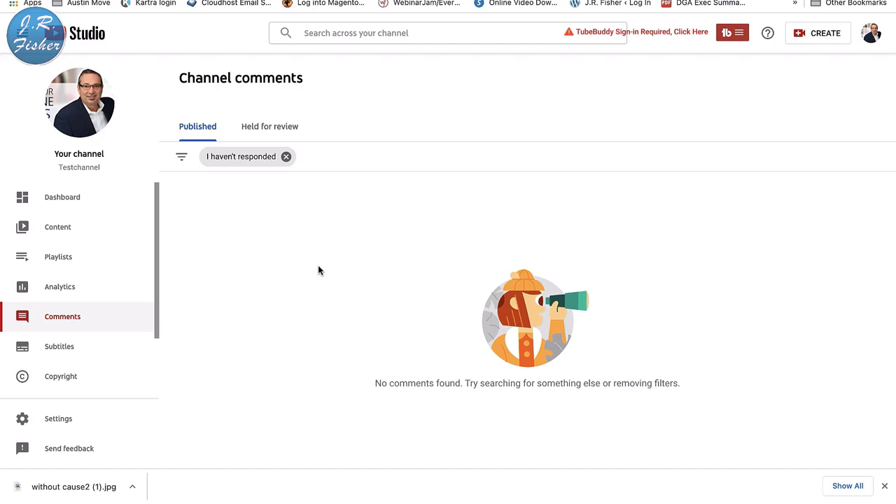
click(286, 157)
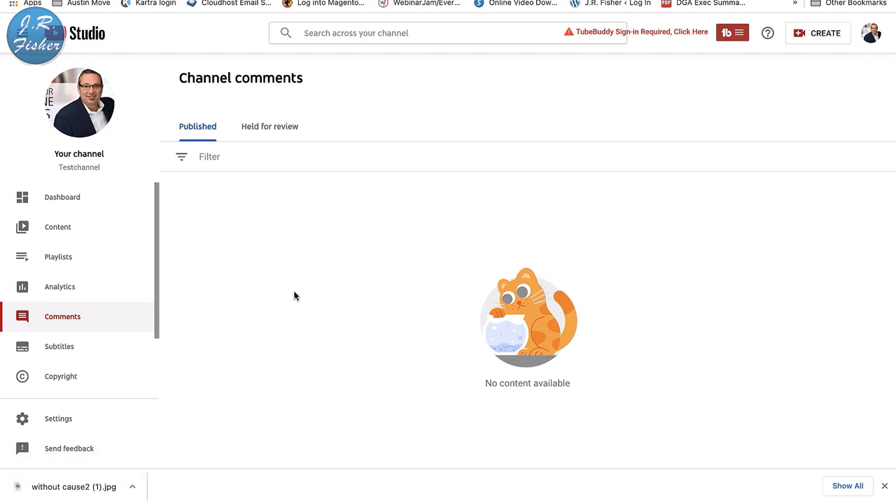
- Check Testchannel's Subtitles, Copyright and Monetization eligibility pages
click(78, 345)
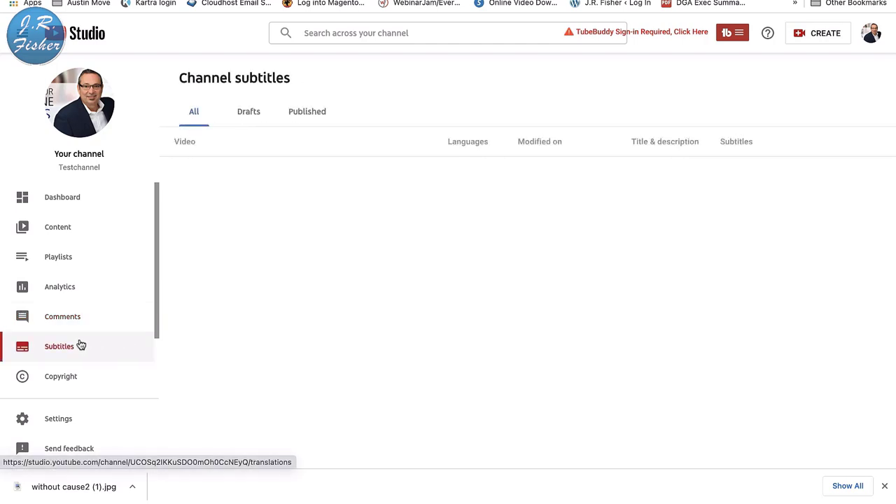
scroll(132, 300, down, 2)
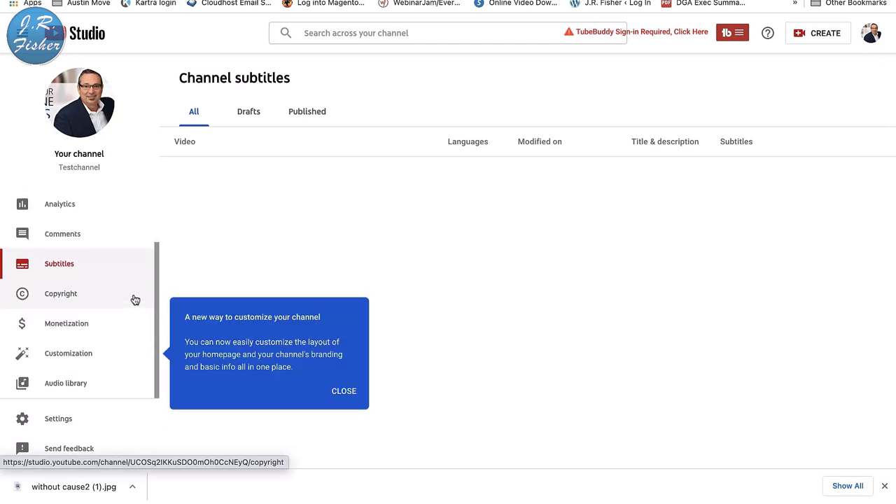
click(77, 299)
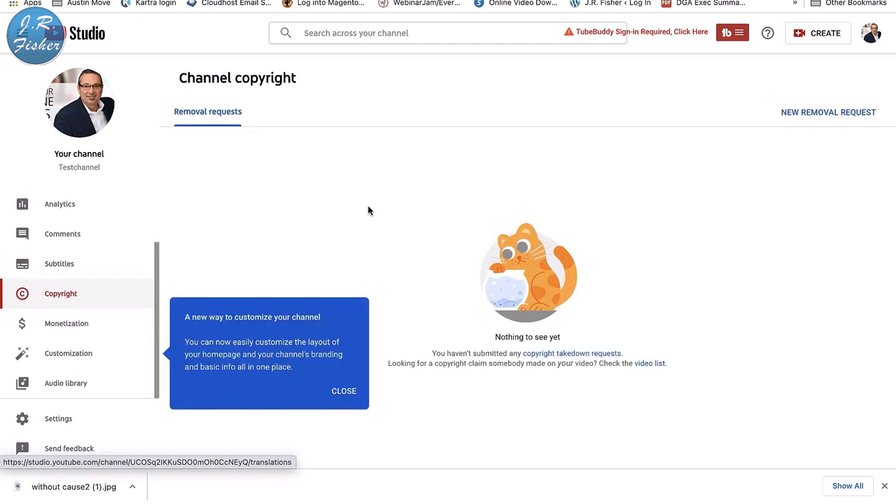
click(61, 327)
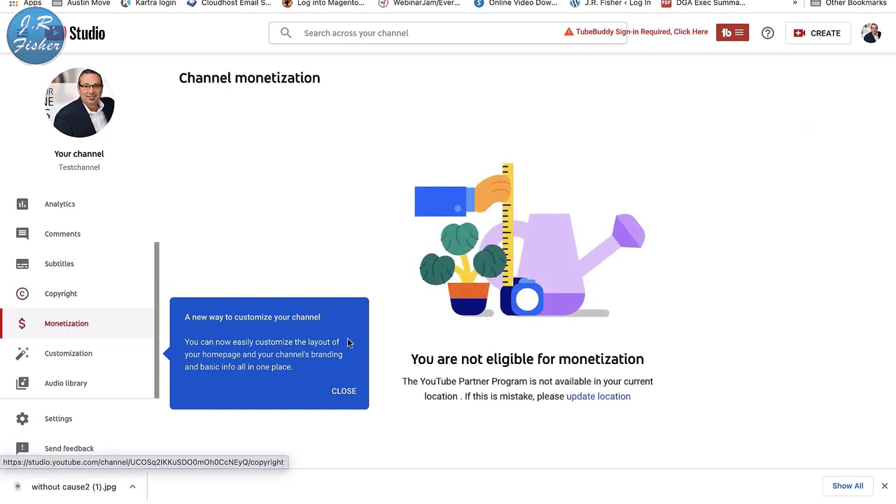
- Close the customization tip, then visit the Customization page and the Audio library
click(343, 390)
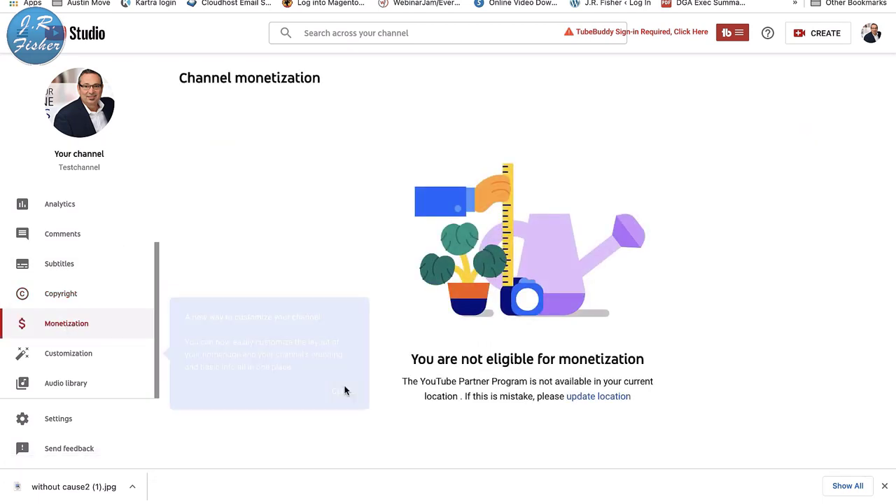
click(83, 355)
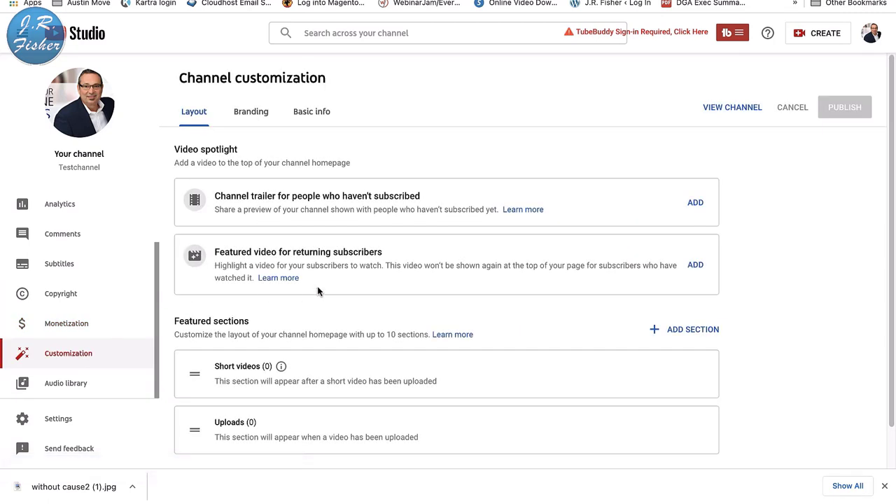
click(71, 387)
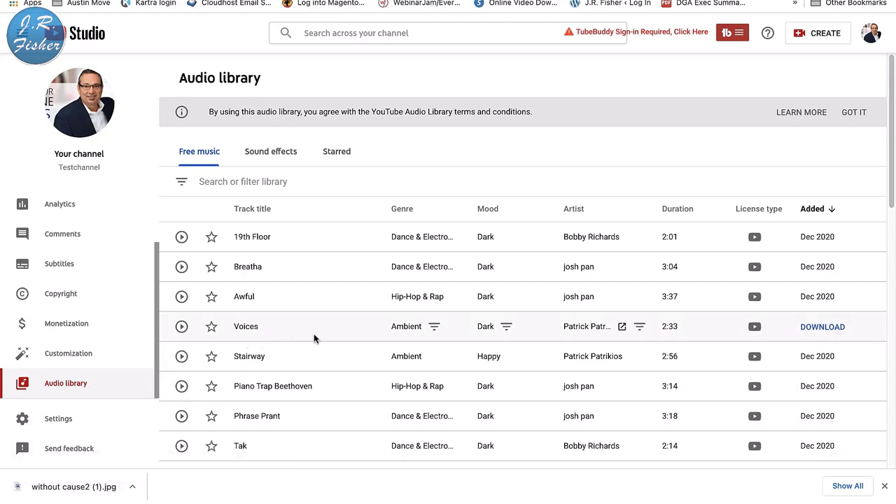
- Filter the Audio library's Free music list to 'Attribution not required' tracks
scroll(313, 333, down, 8)
scroll(313, 333, up, 8)
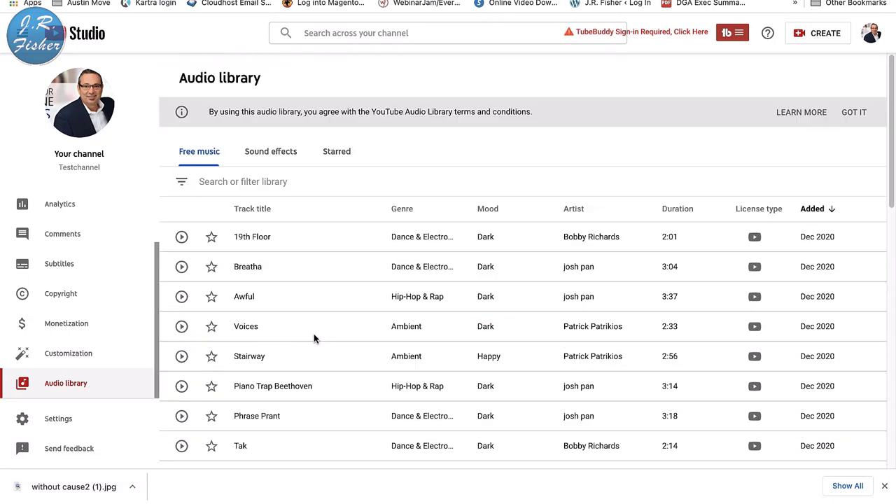
click(275, 152)
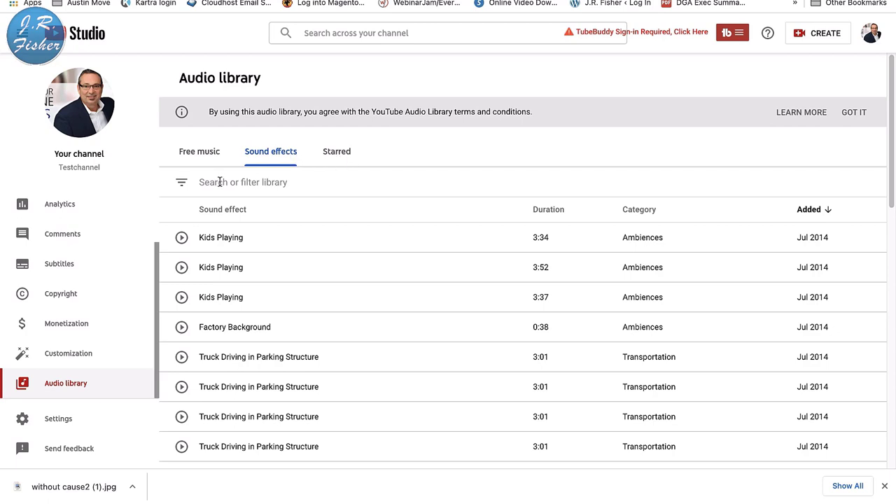
click(207, 158)
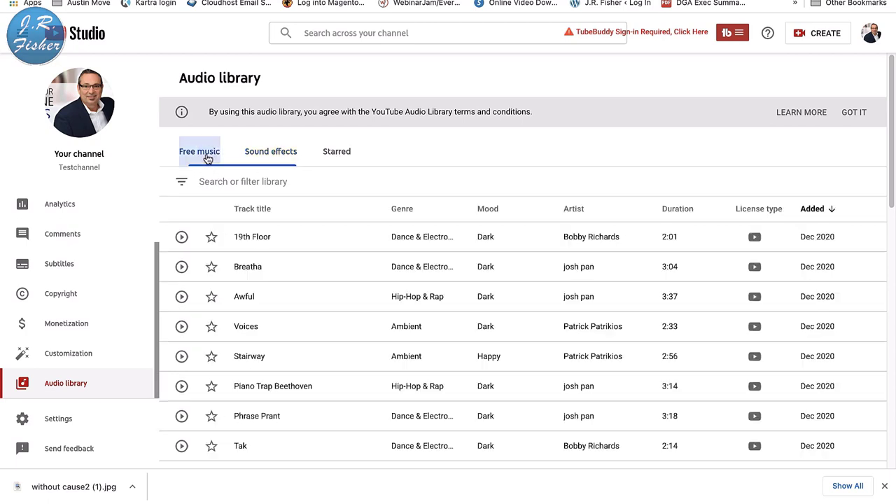
click(183, 185)
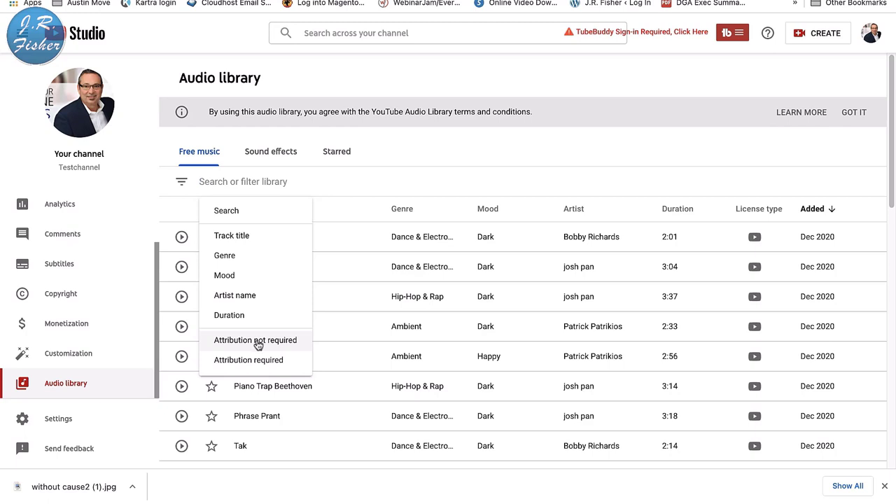
click(258, 341)
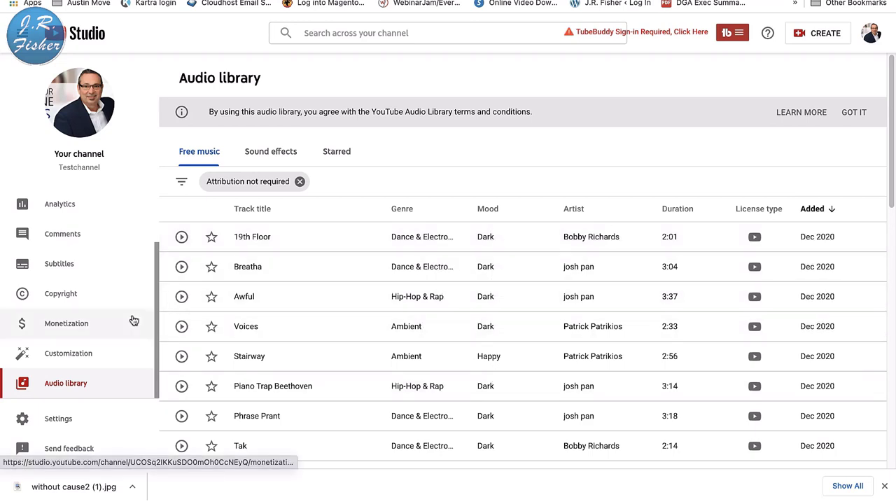
- In Settings > Channel, pick United States as the country of residence
click(59, 418)
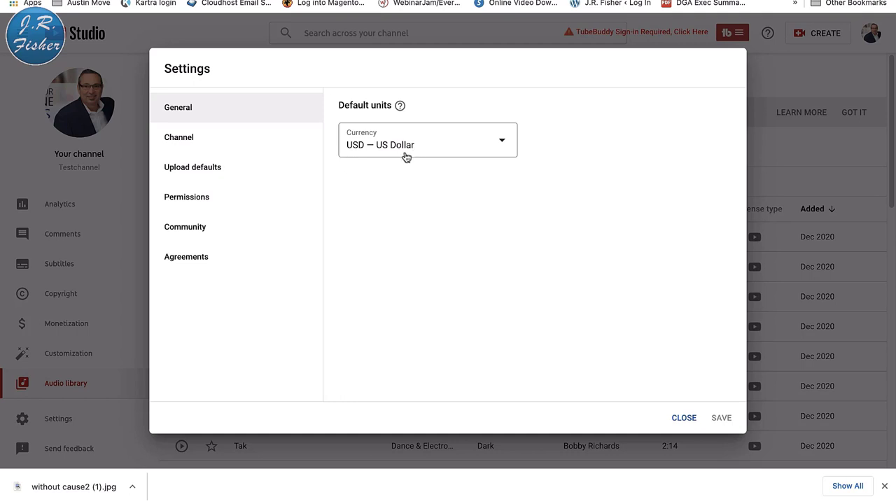
click(185, 143)
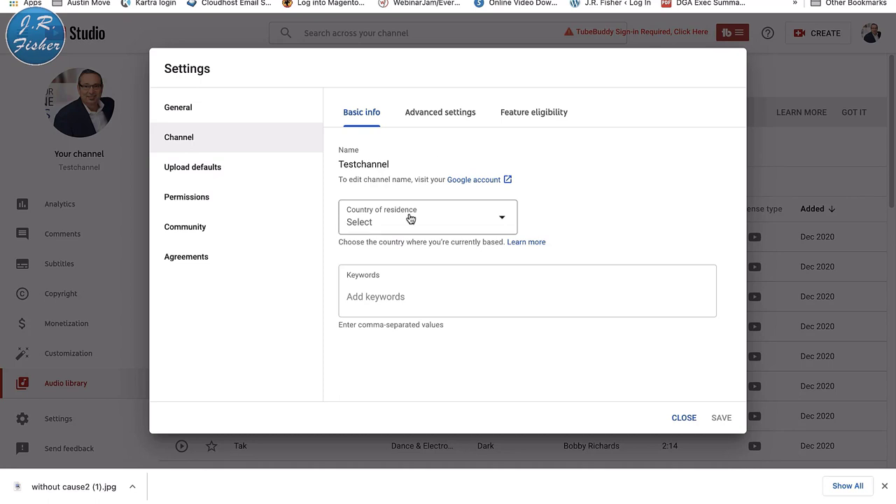
click(504, 220)
scroll(452, 310, down, 15)
scroll(454, 310, down, 20)
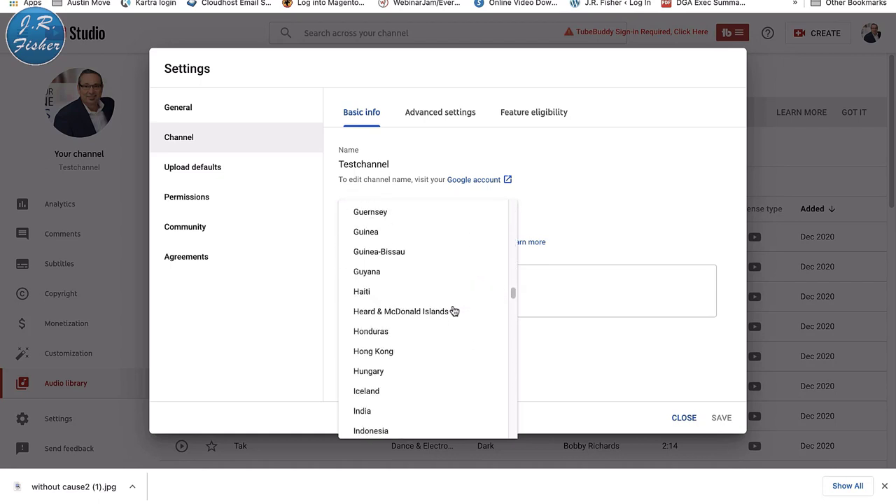
scroll(453, 310, down, 8)
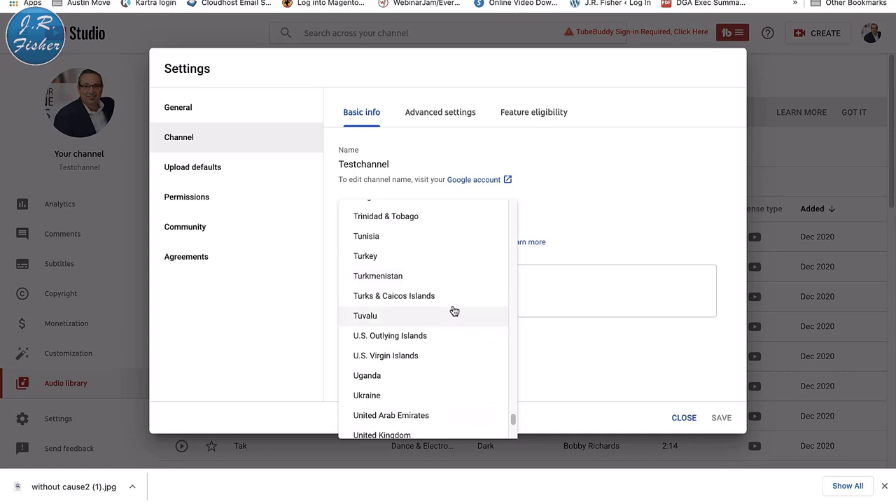
scroll(453, 310, down, 3)
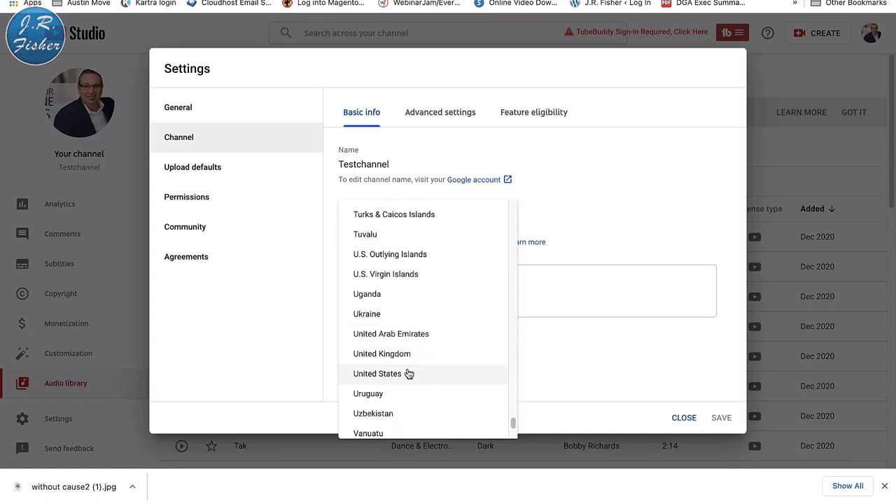
click(408, 372)
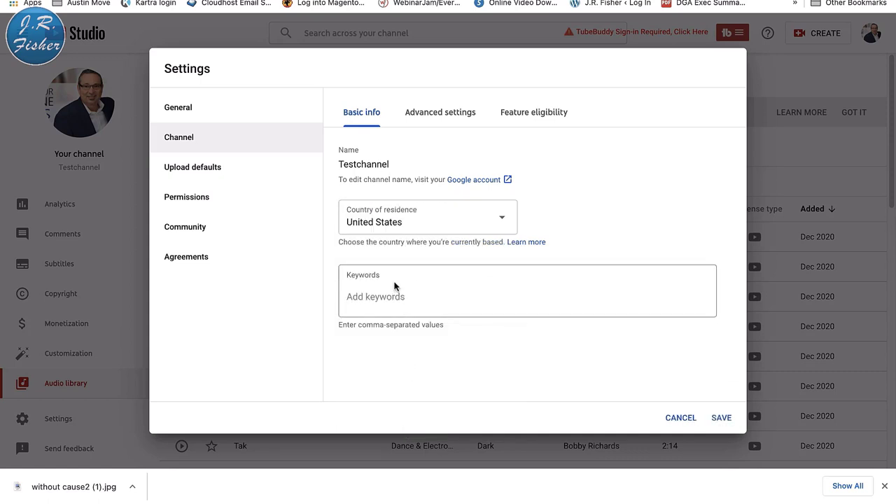
- Add five channel keywords: finance, make money online, shopify, drop shipping, ecommerce
click(383, 302)
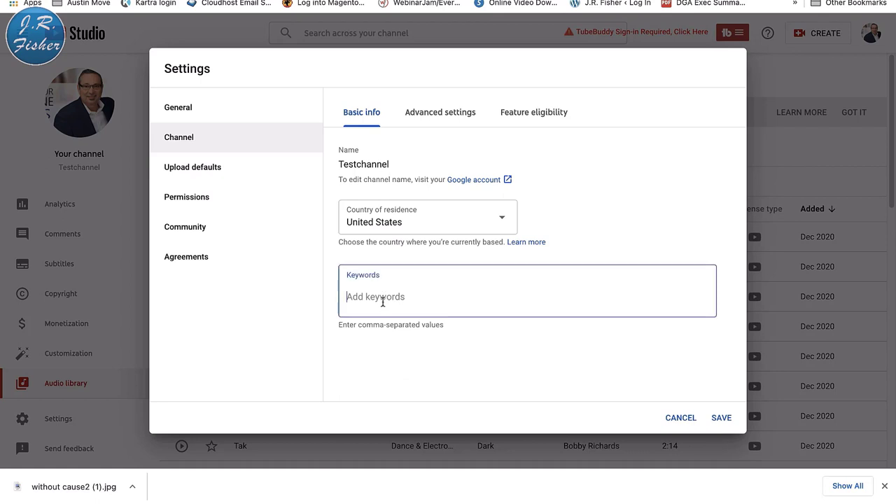
text(finance)
key(Return)
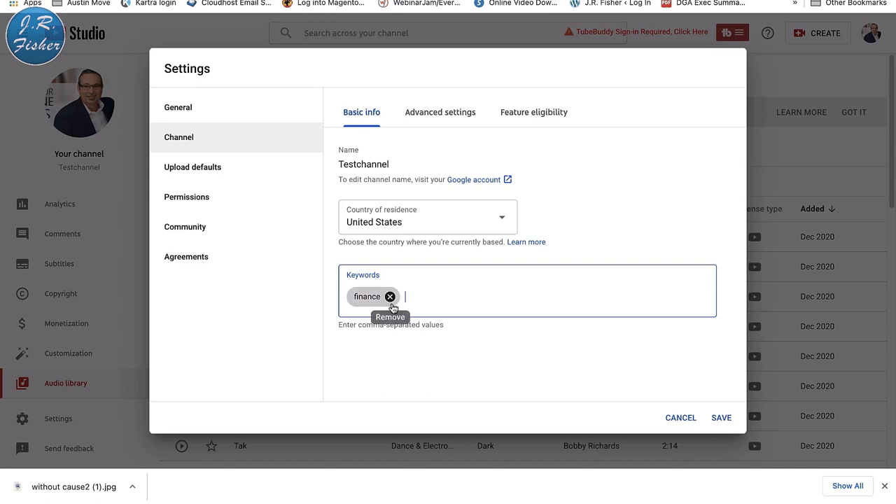
text(make money online)
key(Return)
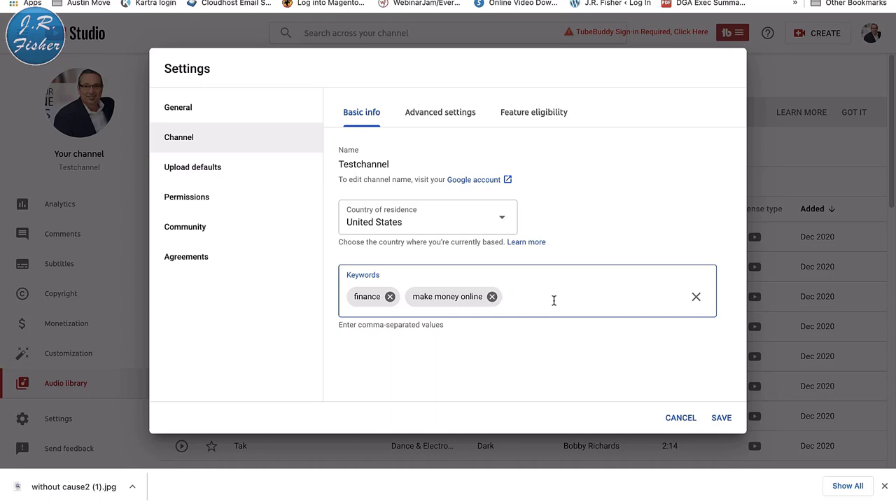
text(shopify)
key(Return)
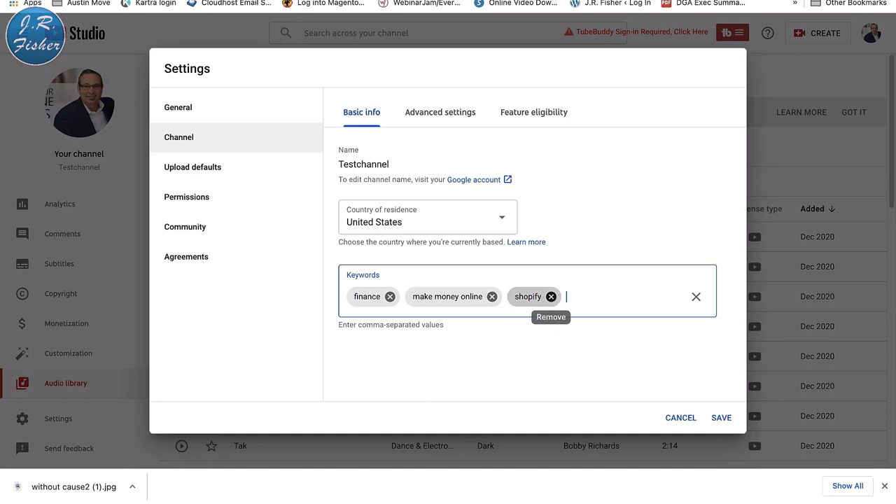
text(drop shipping)
key(Return)
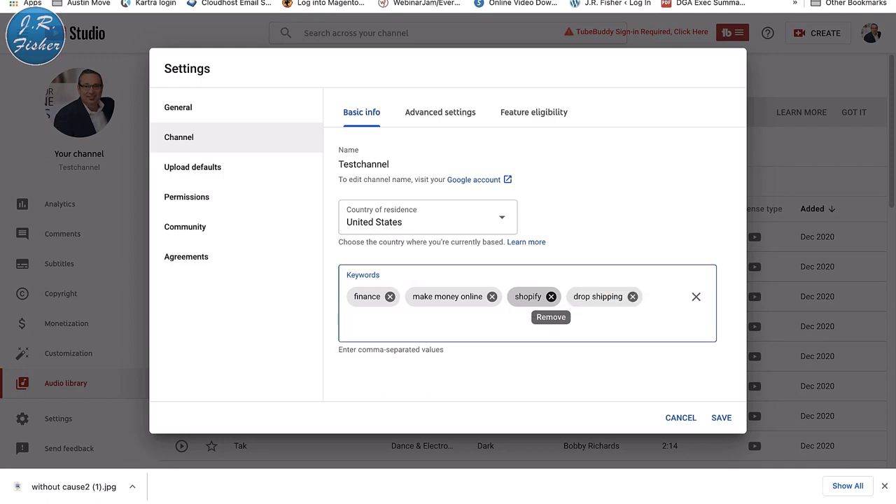
text(ecommerce)
key(Return)
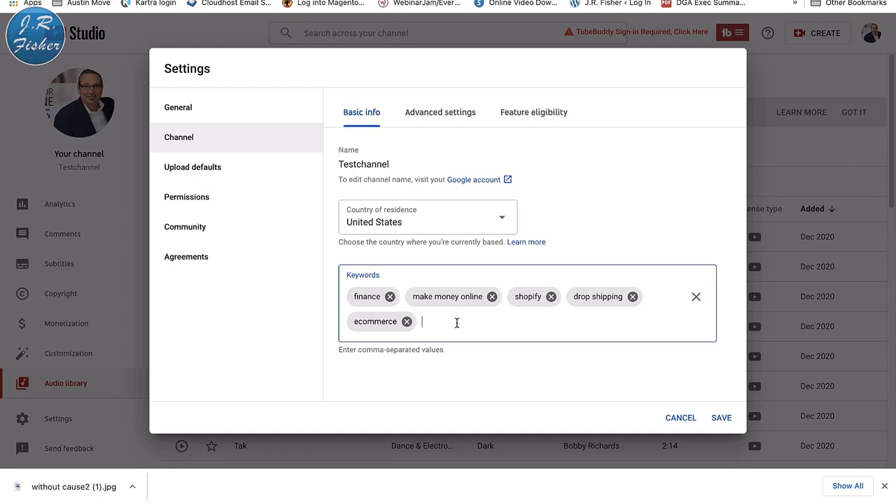
- In Advanced settings, mark the channel not made for kids and hide inappropriate caption words
click(444, 114)
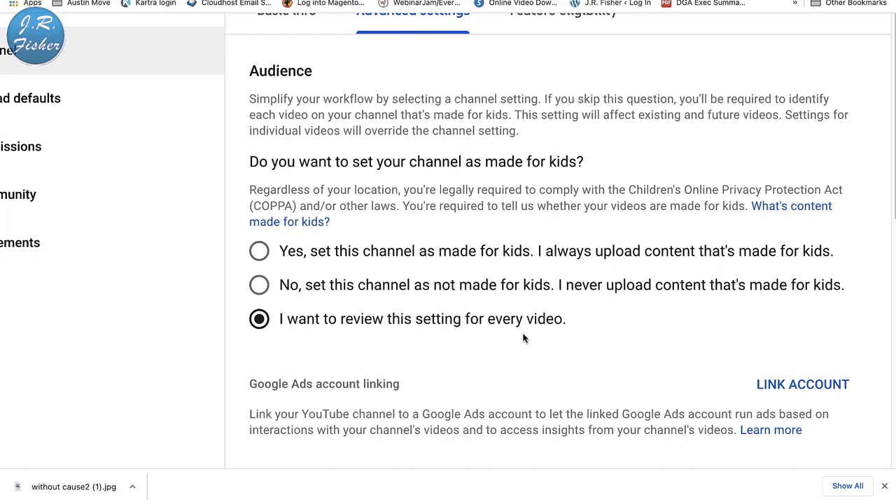
click(258, 284)
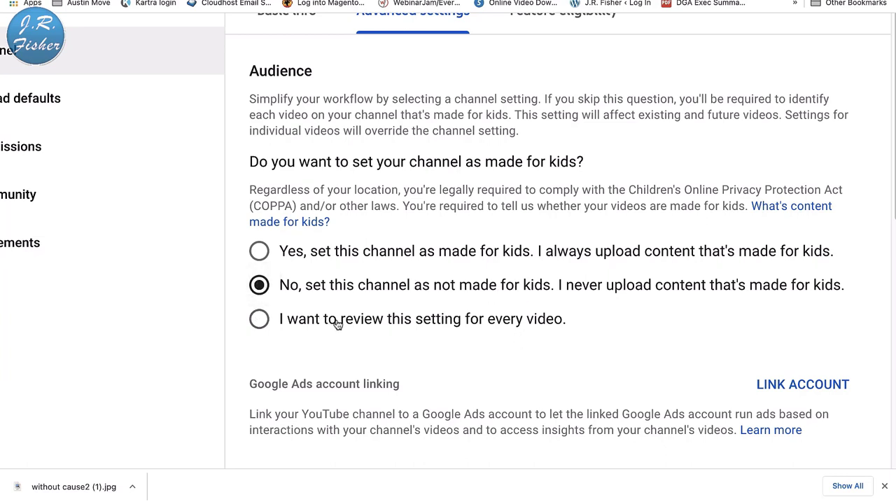
scroll(339, 322, down, 2)
scroll(340, 323, down, 4)
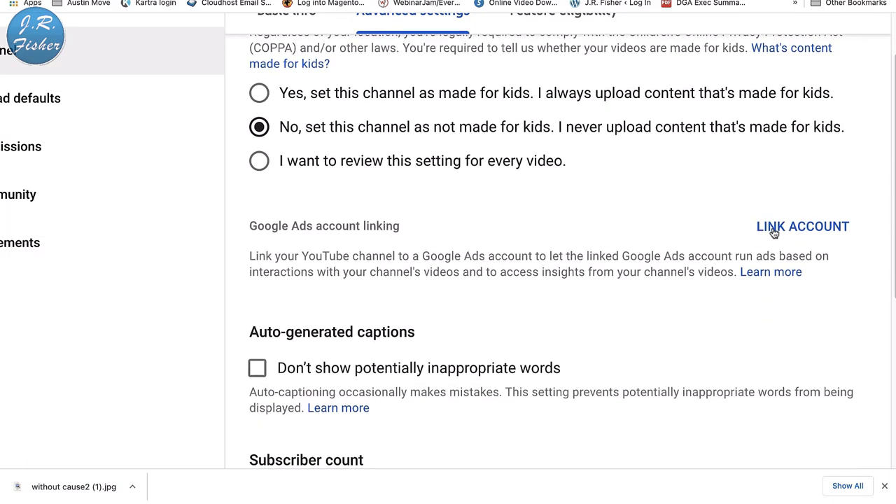
scroll(587, 266, down, 3)
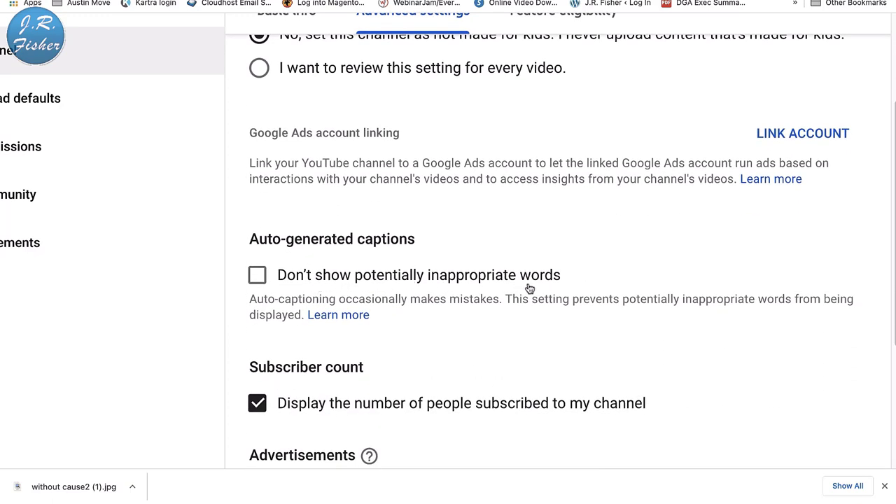
click(257, 278)
- Keep the subscriber count visible after toggling it off and on, reviewing remaining advanced options
scroll(427, 273, down, 4)
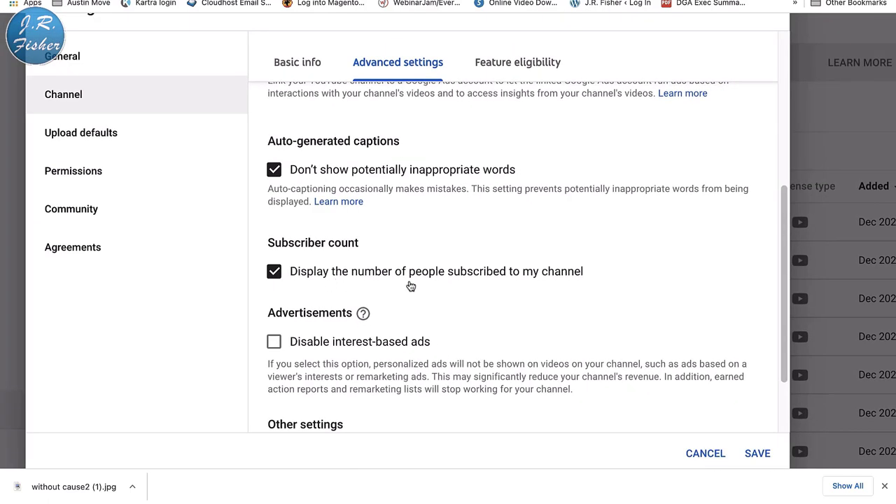
click(274, 275)
click(275, 276)
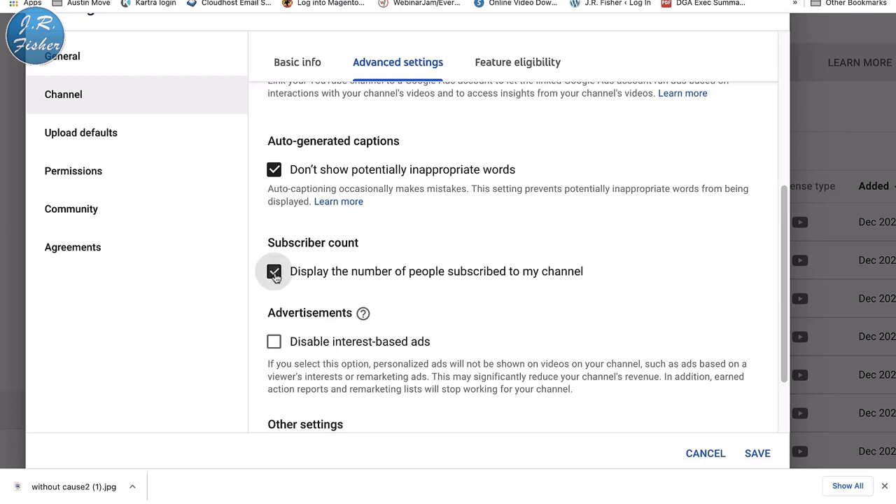
scroll(532, 286, down, 1)
scroll(534, 288, down, 1)
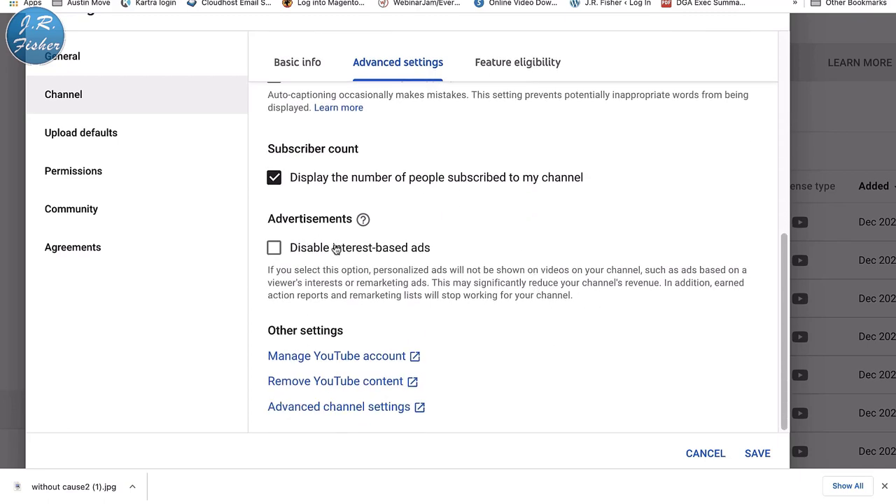
scroll(361, 282, up, 2)
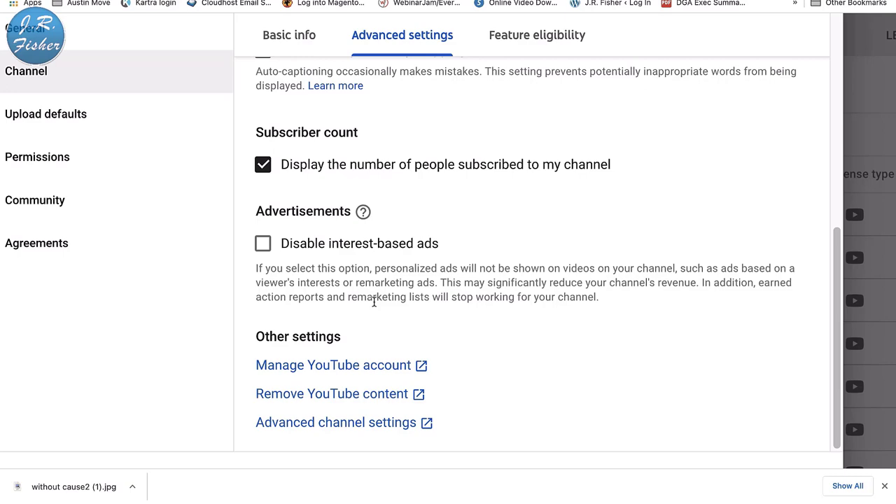
scroll(374, 303, down, 3)
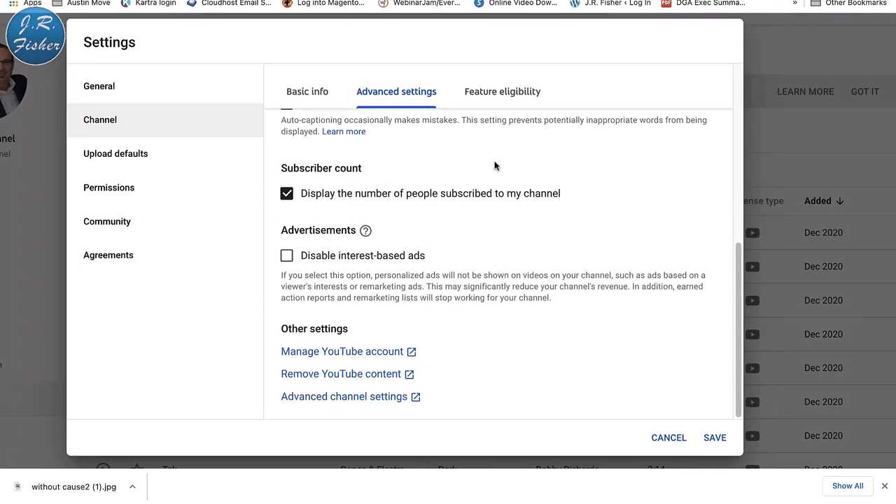
- In Feature eligibility, expand default and phone-verification features down to Verify Phone Number
click(501, 93)
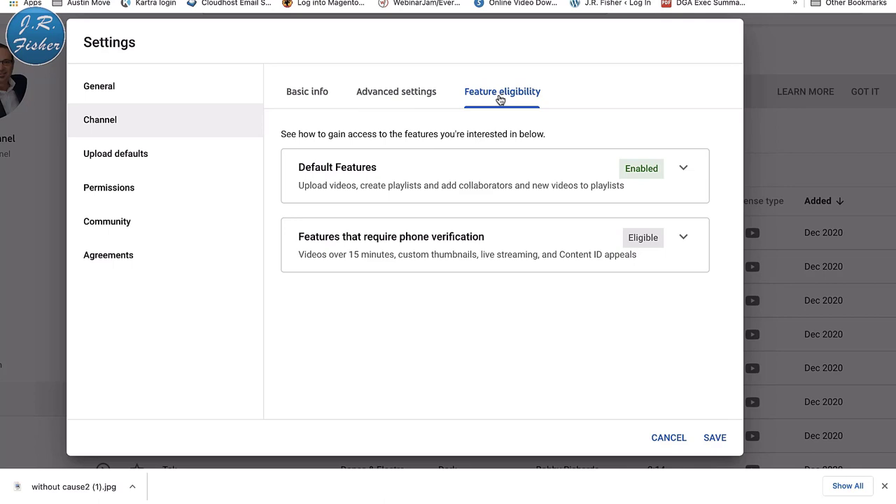
click(683, 170)
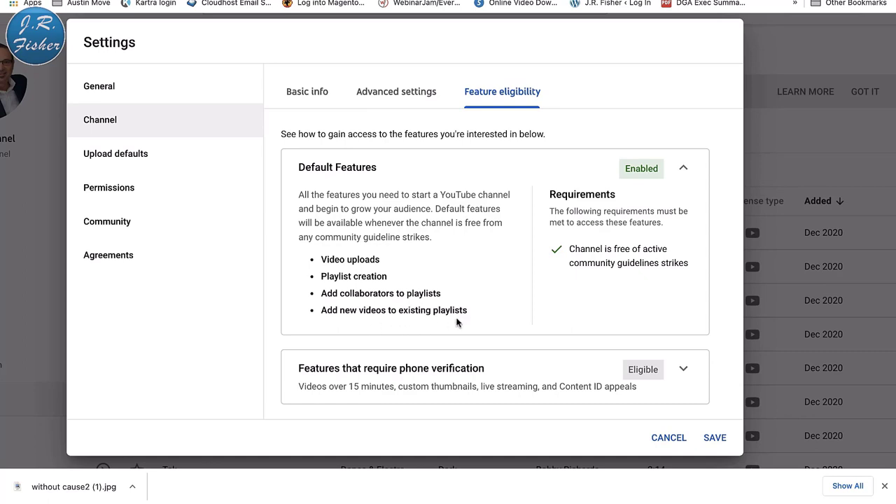
scroll(456, 322, down, 1)
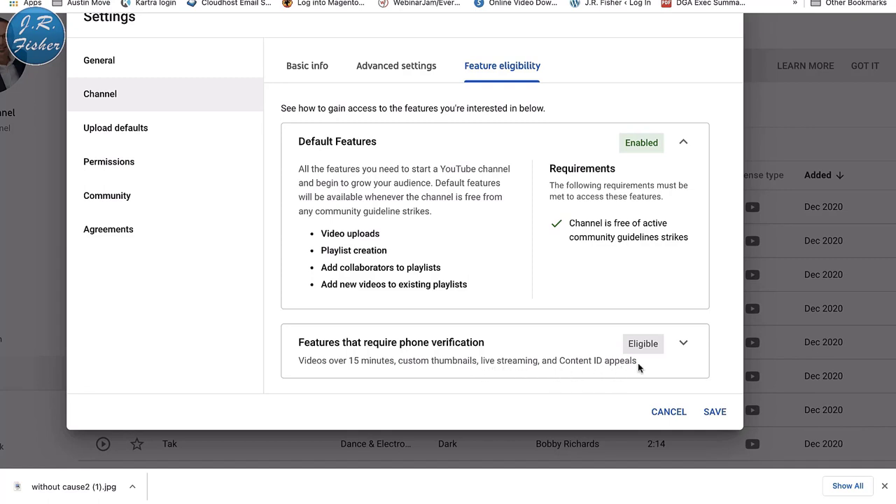
click(685, 344)
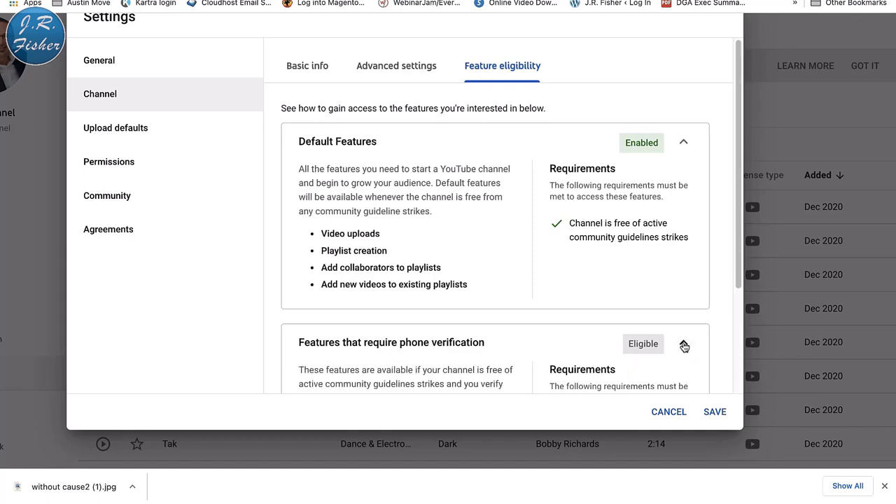
click(684, 345)
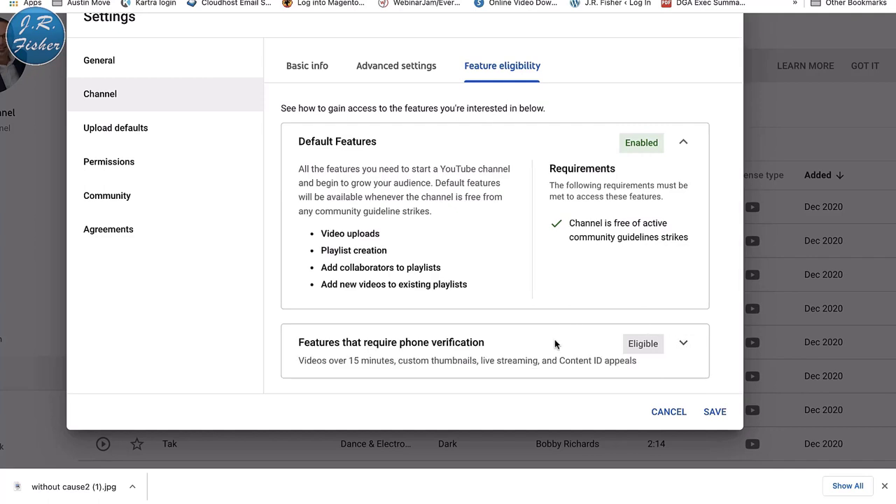
click(683, 344)
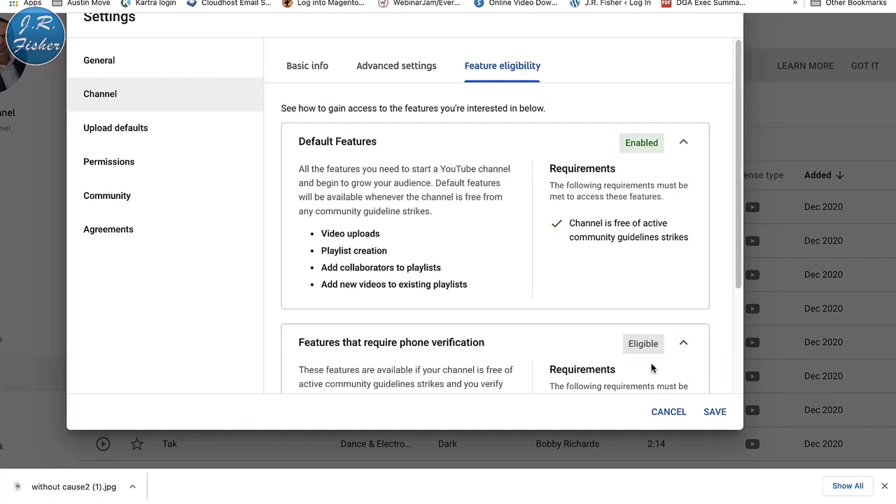
scroll(625, 381, down, 5)
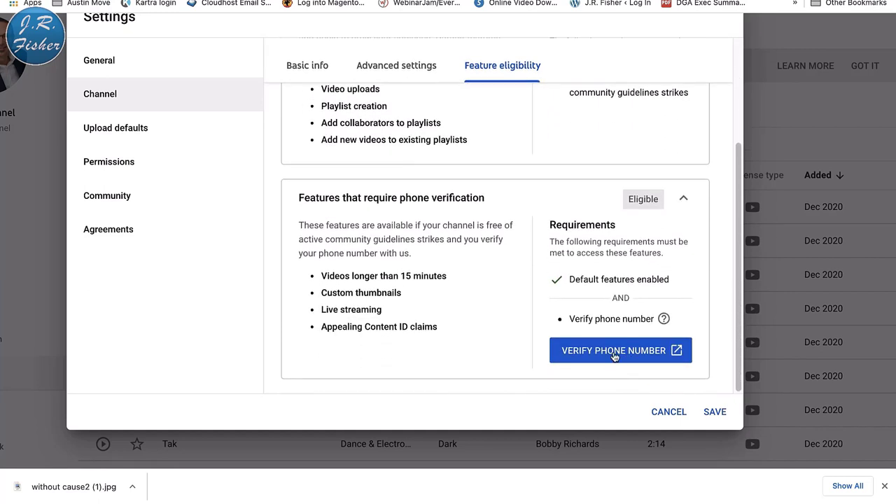
- Start phone verification, enter the channel's phone number and request a code by text
click(613, 351)
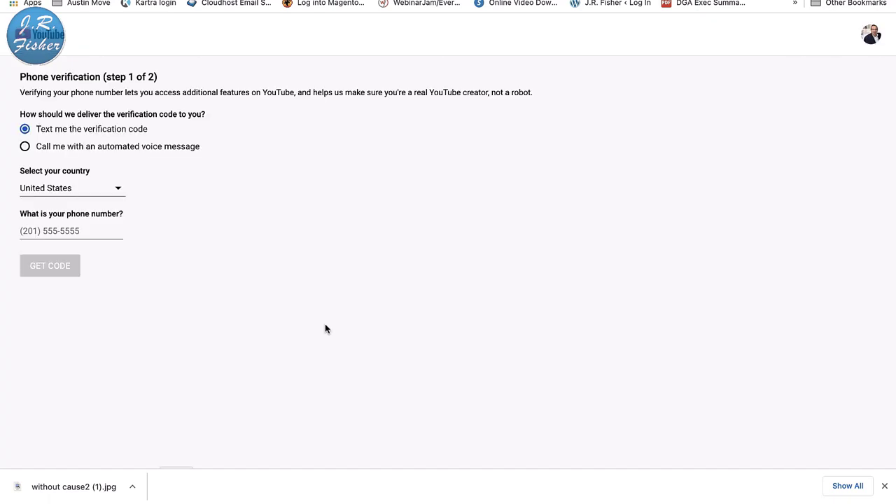
click(86, 233)
text(5555555555555555)
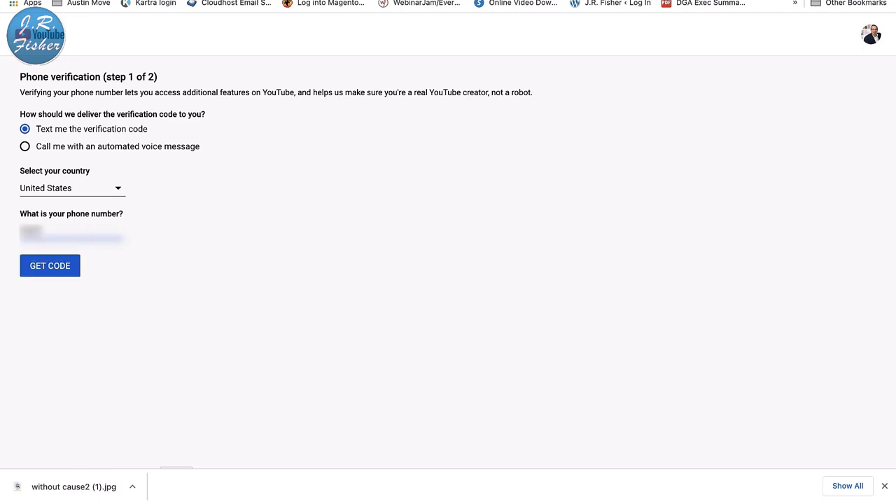
text(5)
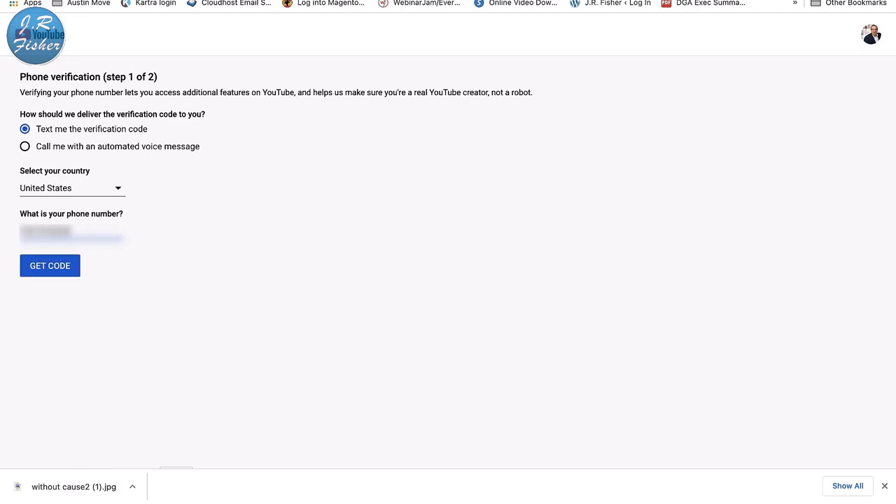
click(40, 267)
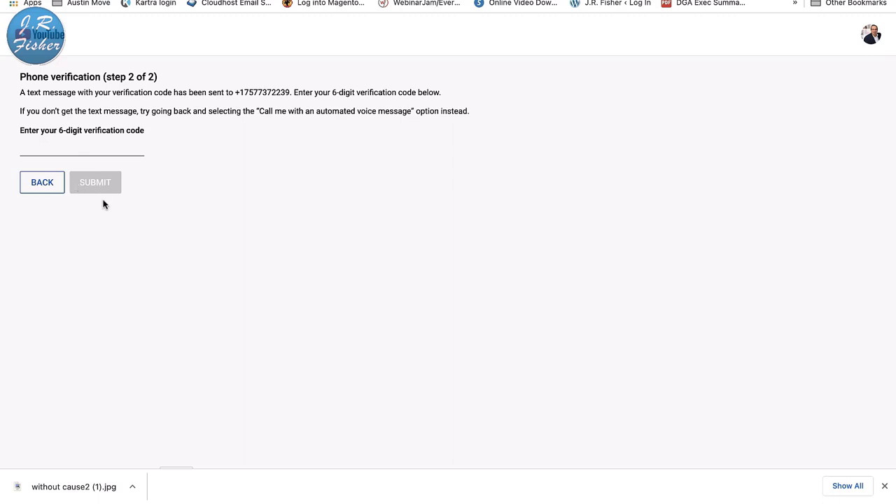
- Enter and submit the six-digit verification code, then close the verification tab
click(66, 150)
text(1234)
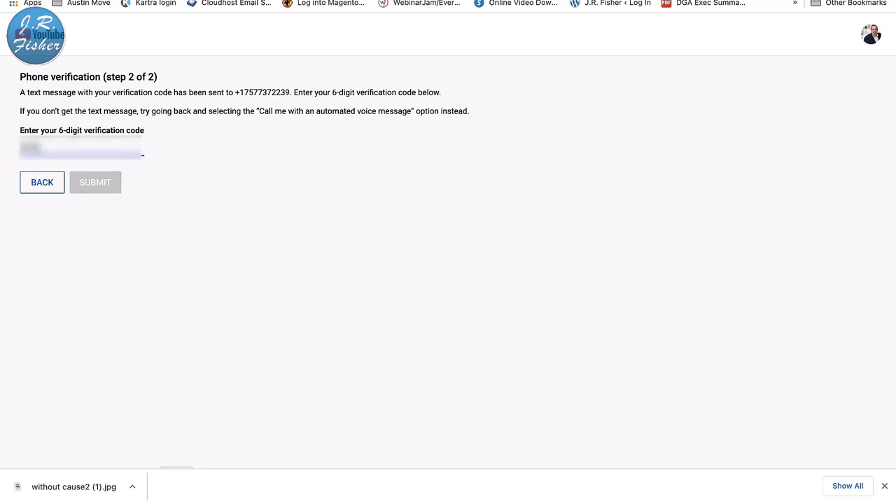
text(56)
click(96, 186)
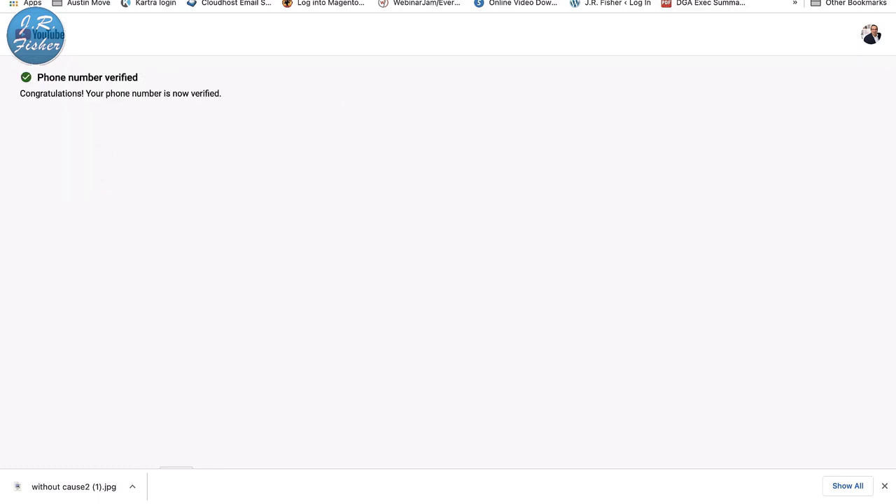
key(ctrl+w)
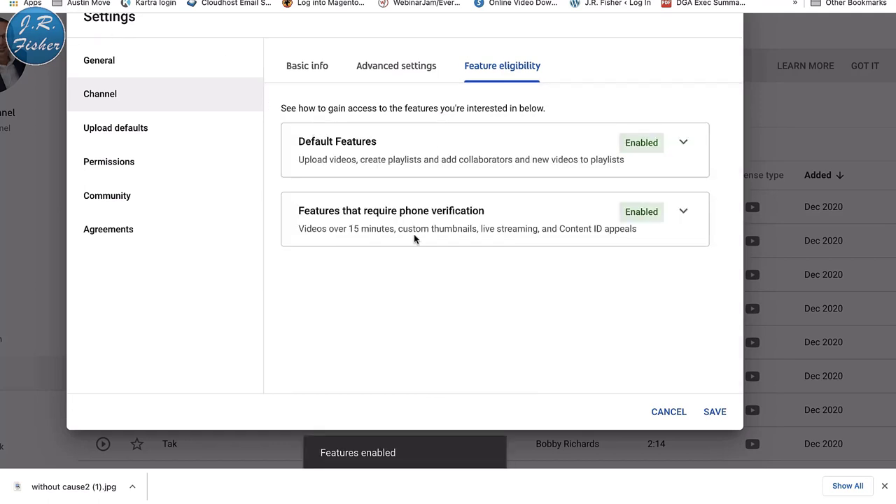
- Check the phone-verified features show Enabled, then switch to Upload defaults
click(684, 213)
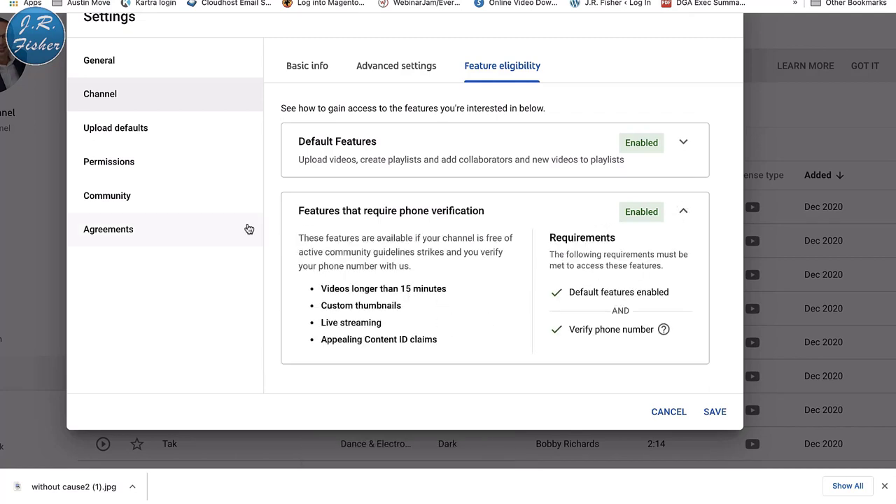
click(140, 132)
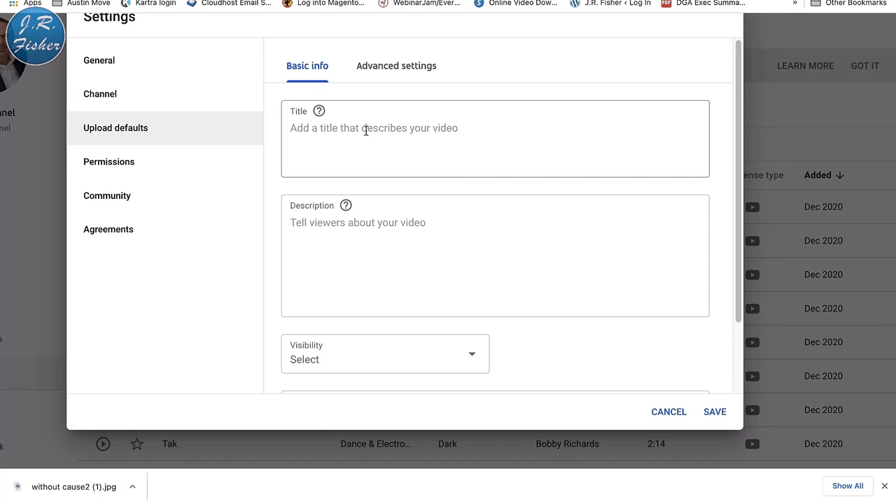
click(315, 226)
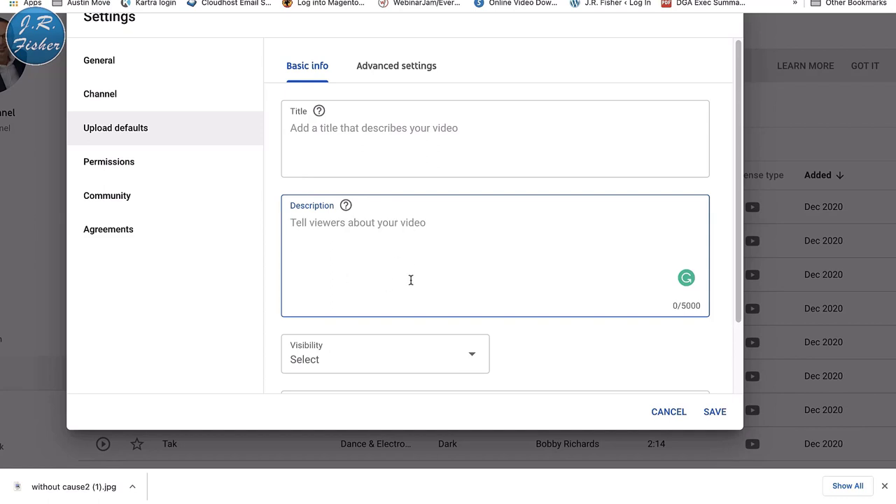
click(474, 360)
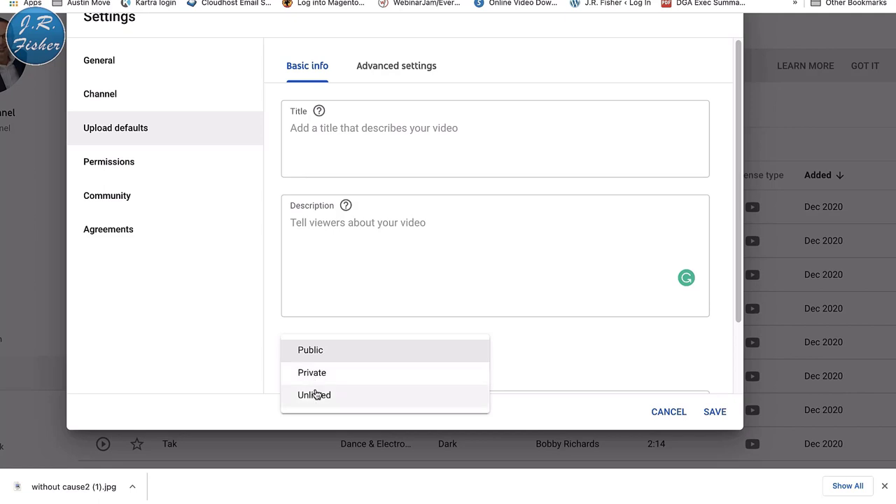
click(536, 348)
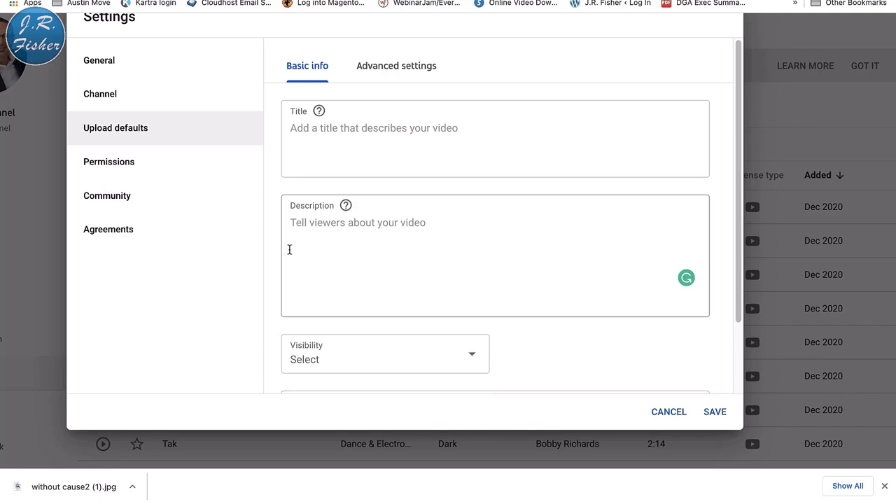
click(125, 163)
- From Permissions, follow Manage Permissions to Testchannel's Brand Account details page
scroll(499, 160, up, 1)
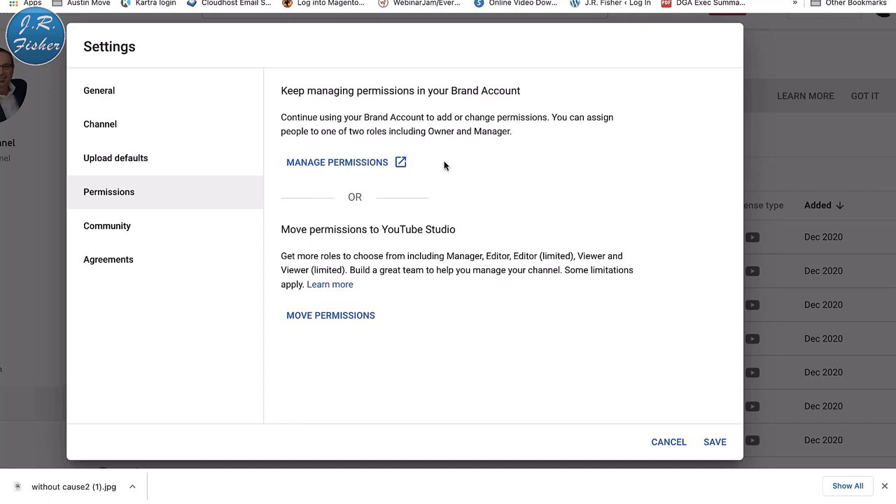
click(363, 163)
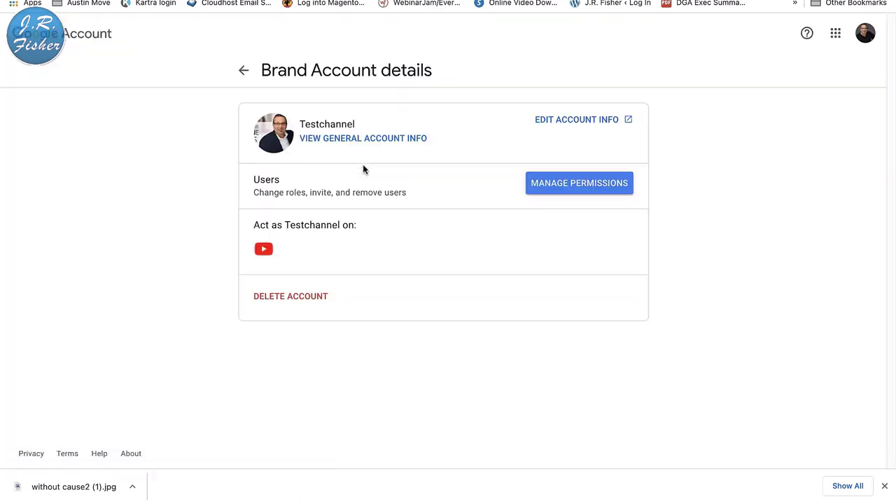
- Open Testchannel's user management and reach the password field of the sign-in check
click(570, 184)
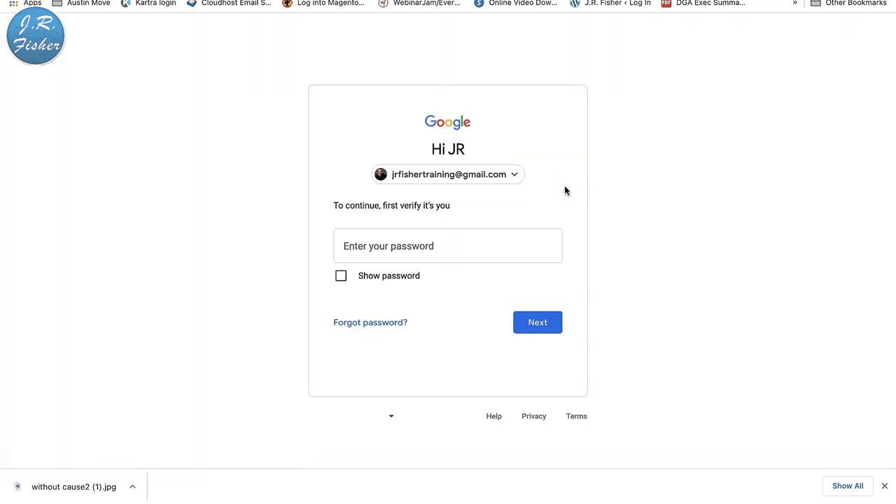
click(428, 244)
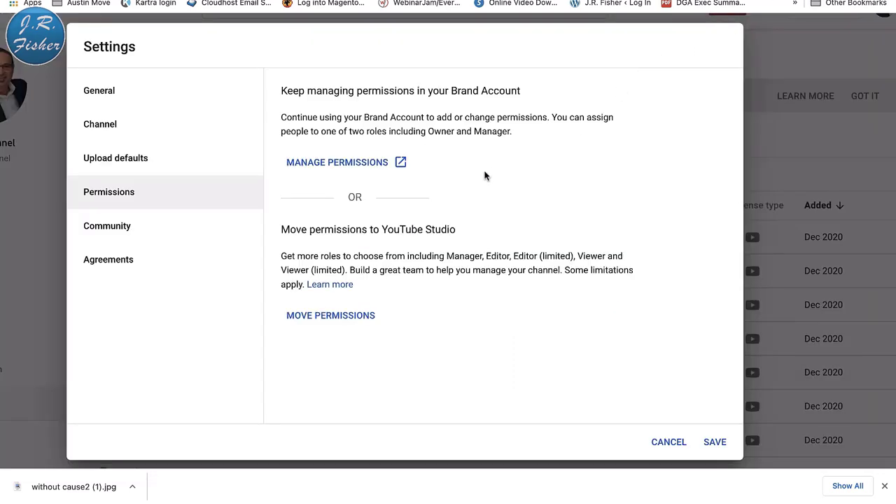
- Scroll through the Community automated filters, then switch to the Agreements section
click(128, 233)
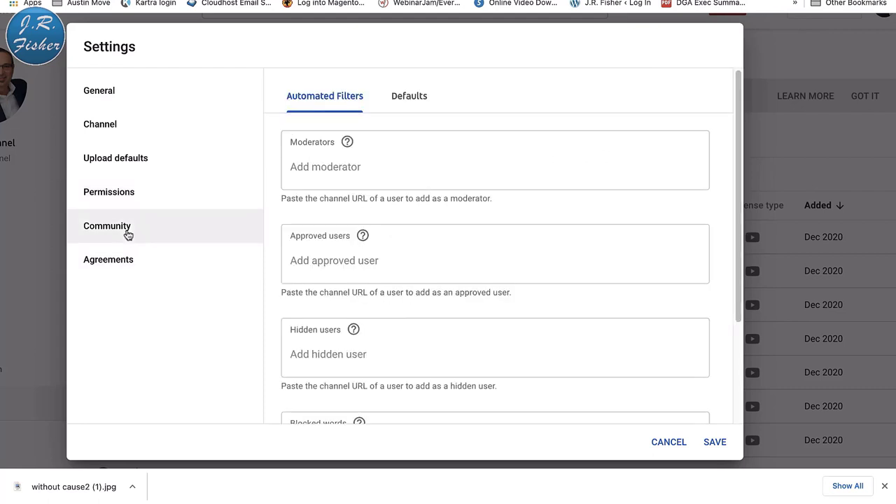
scroll(407, 168, down, 3)
scroll(403, 241, down, 1)
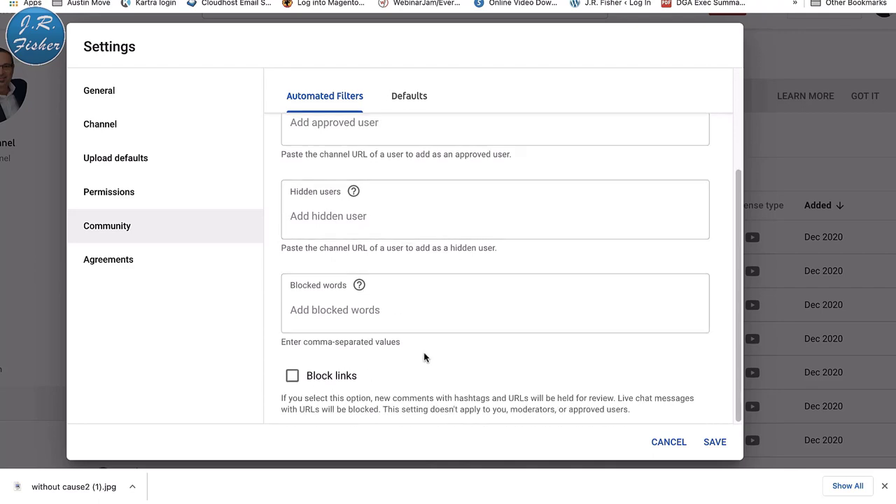
click(123, 268)
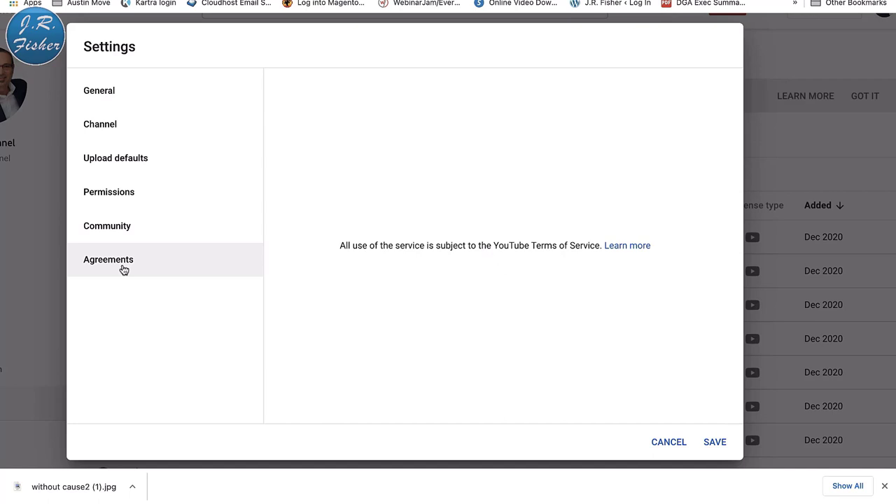